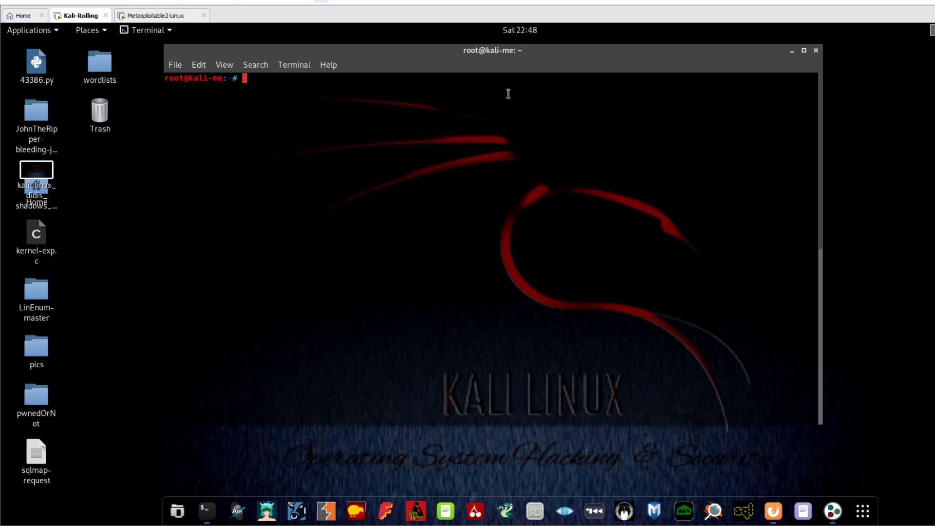
Reposition the terminal window and enter 'dnsenum' at the root prompt without running it.
{"action": "left_click_drag", "start_coordinate": [423, 59], "coordinate": [487, 73]}
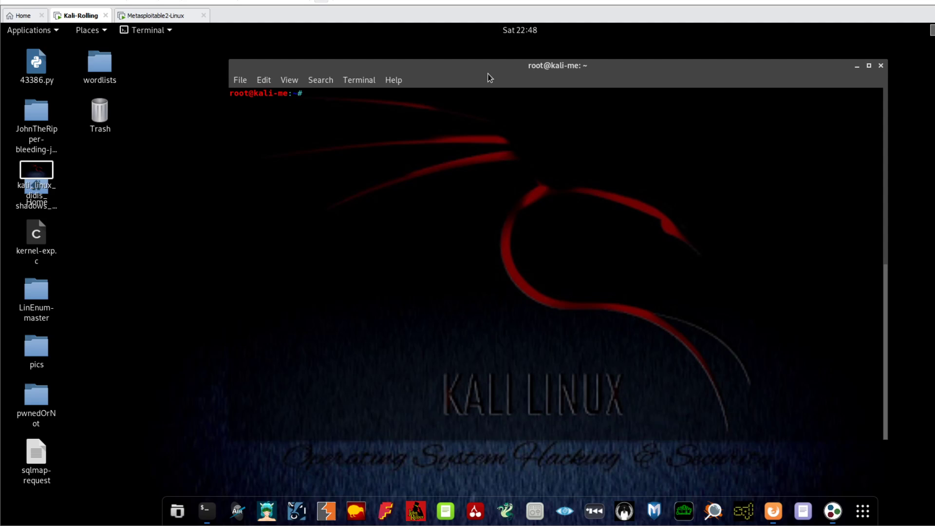
{"action": "left_click_drag", "start_coordinate": [487, 74], "coordinate": [471, 74]}
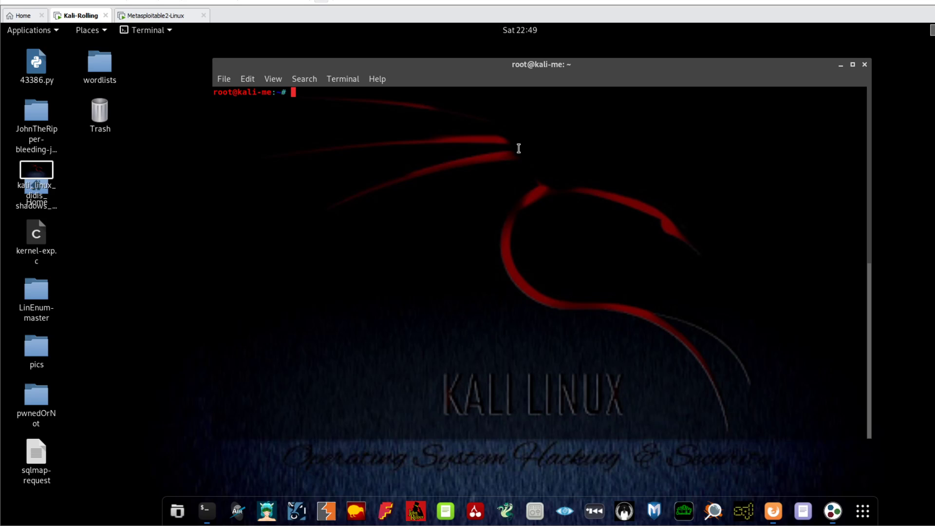
{"action": "type", "text": "dnsenum"}
Adjust the terminal window position and append '--noreverse' to the dnsenum command.
{"action": "left_click_drag", "start_coordinate": [510, 61], "coordinate": [495, 61]}
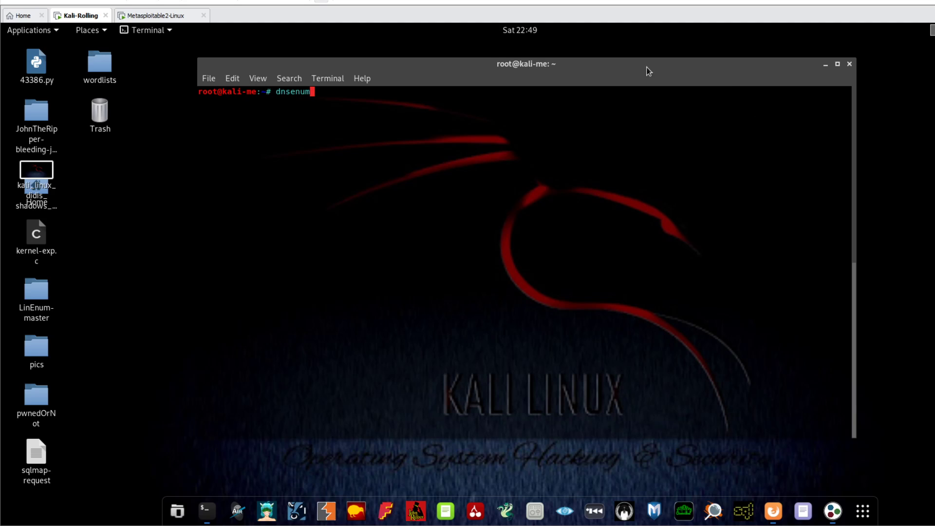
{"action": "left_click_drag", "start_coordinate": [643, 66], "coordinate": [663, 65]}
{"action": "type", "text": "-"}
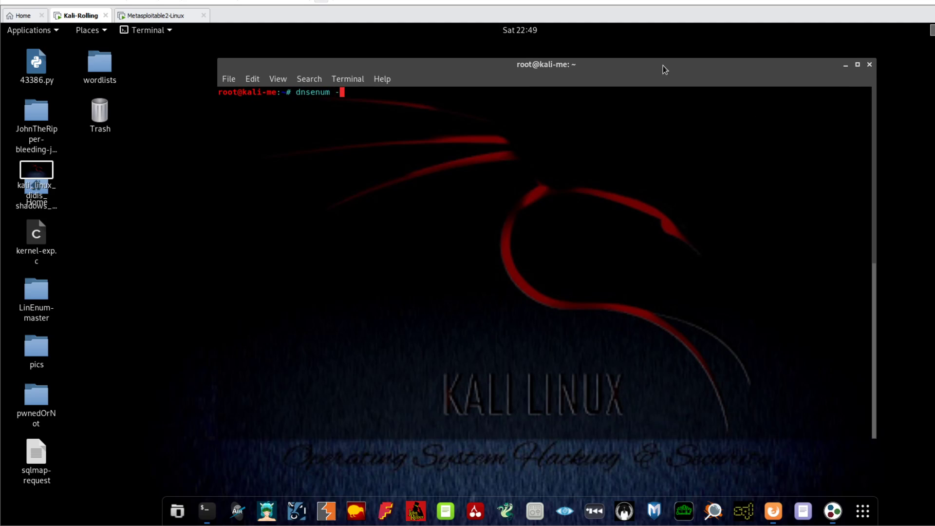
{"action": "type", "text": "-noreverse --enum -f /usr/share/dne"}
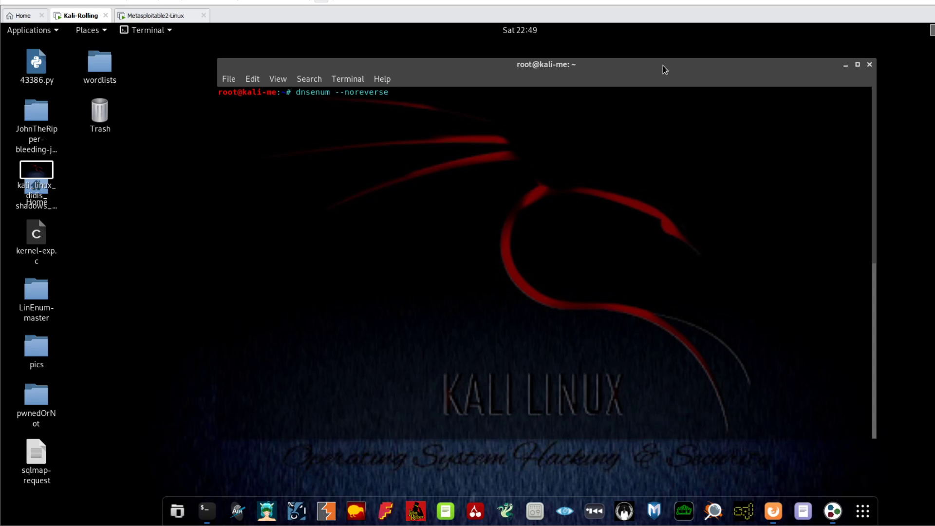
Append '--enum' and begin the wordlist option '-f /usr/share/dne' after 'dnsenum --noreverse'.
{"action": "type", "text": "--enum"}
Correct the wordlist path to /usr/share/dnsenum/dns.txt and add google.com as the target domain.
{"action": "type", "text": "-f /usr/share/"}
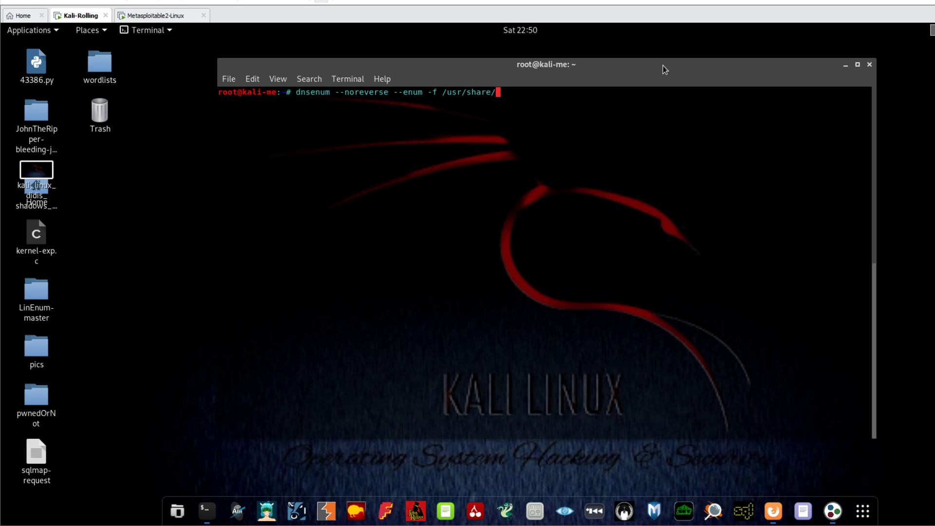
Append '--enum' and begin the wordlist option '-f /usr/share/dne' after 'dnsenum --noreverse'.
Correct the wordlist path to /usr/share/dnsenum/dns.txt and add google.com as the target domain.
{"action": "type", "text": "dnsenum/dns.txt googl"}
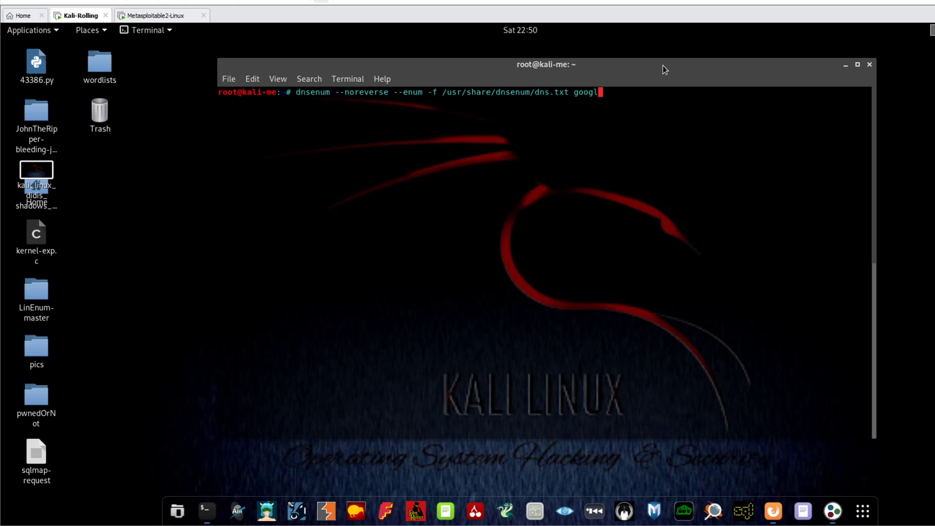
{"action": "type", "text": "e.com"}
Run the dnsenum scan on google.com and review its host, name-server, MX and zone-transfer results.
{"action": "key", "text": "Return"}
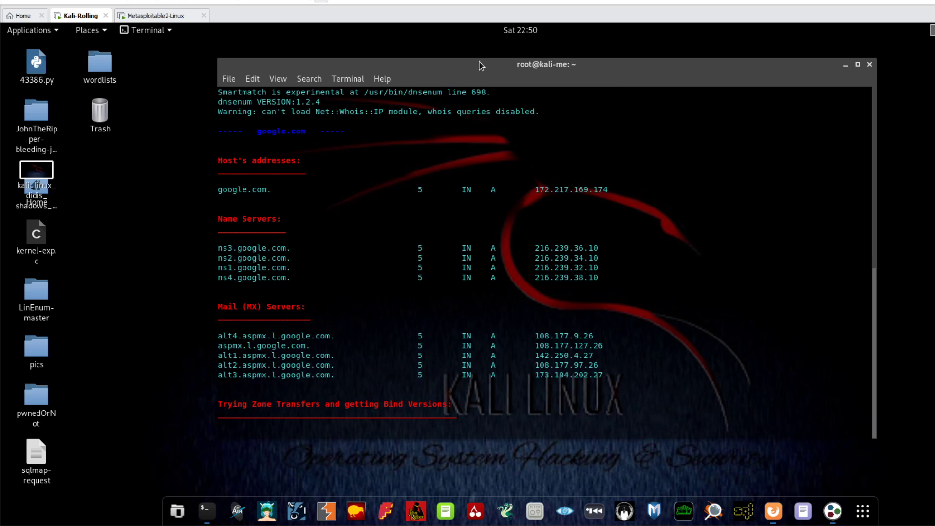
{"action": "left_click_drag", "start_coordinate": [479, 63], "coordinate": [469, 55]}
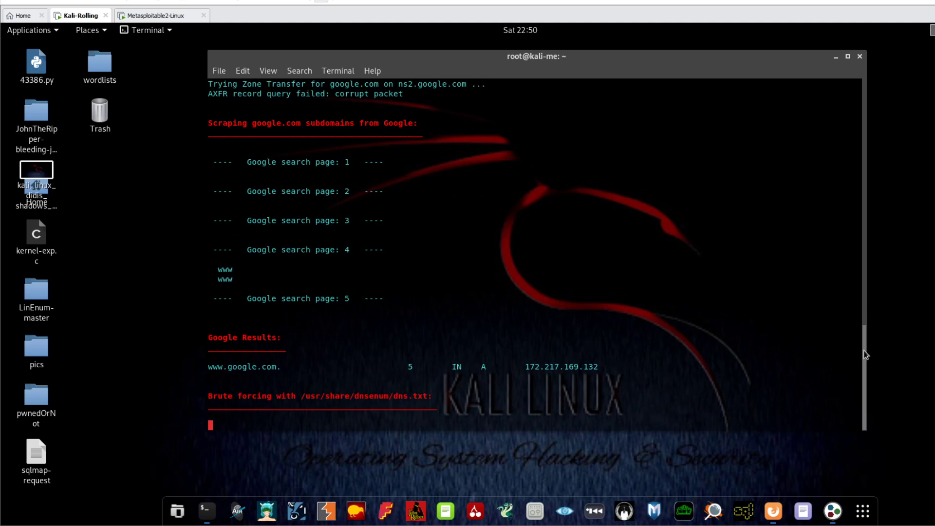
{"action": "left_click_drag", "start_coordinate": [865, 354], "coordinate": [865, 209]}
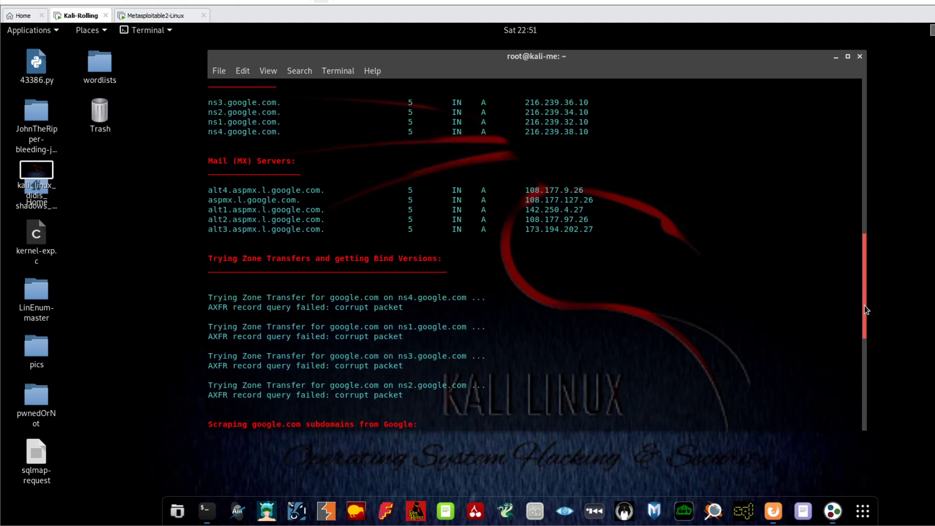
Highlight the Google search-page results, then the dns.txt wordlist path, in the dnsenum output.
{"action": "left_click_drag", "start_coordinate": [865, 306], "coordinate": [863, 394]}
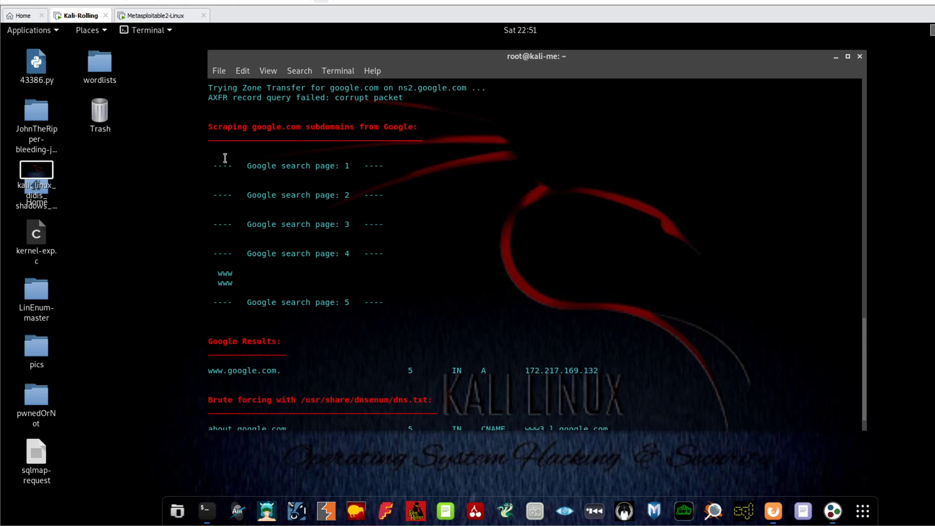
{"action": "left_click_drag", "start_coordinate": [207, 157], "coordinate": [388, 302]}
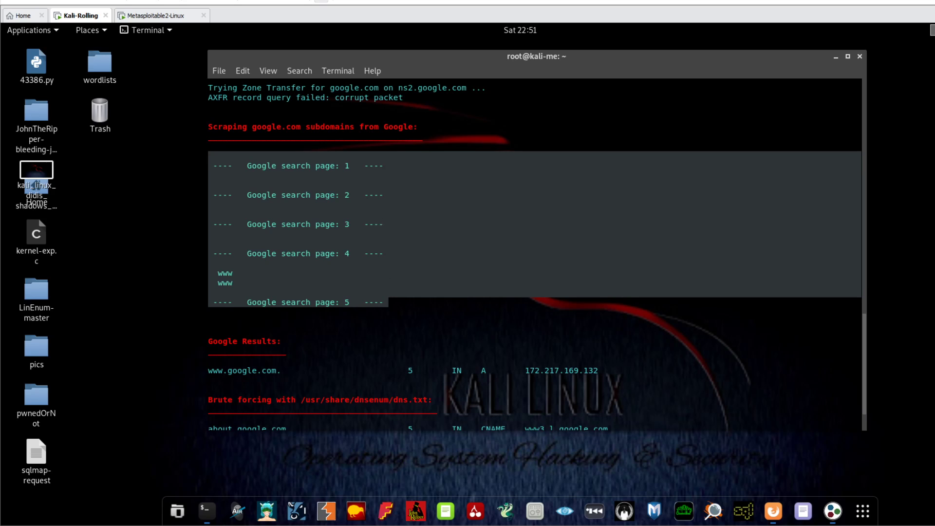
{"action": "left_click", "coordinate": [380, 221]}
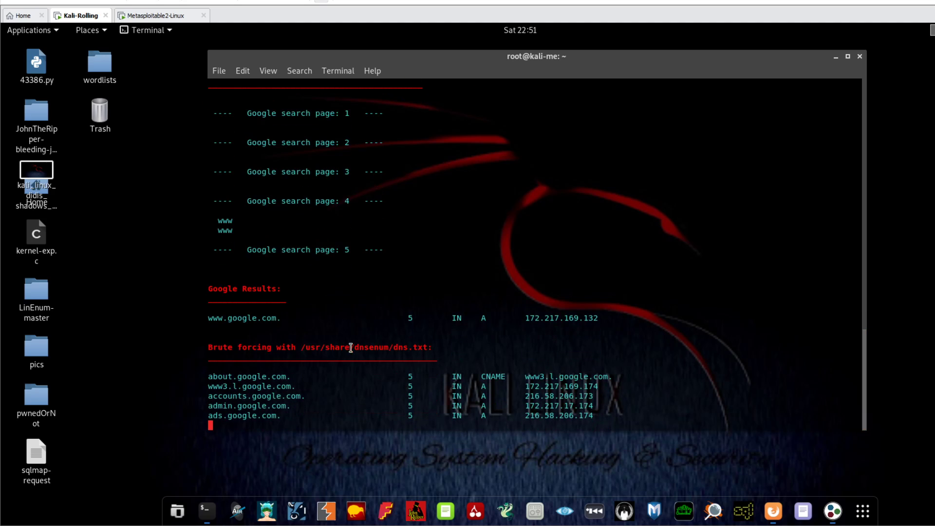
{"action": "left_click_drag", "start_coordinate": [307, 347], "coordinate": [431, 347]}
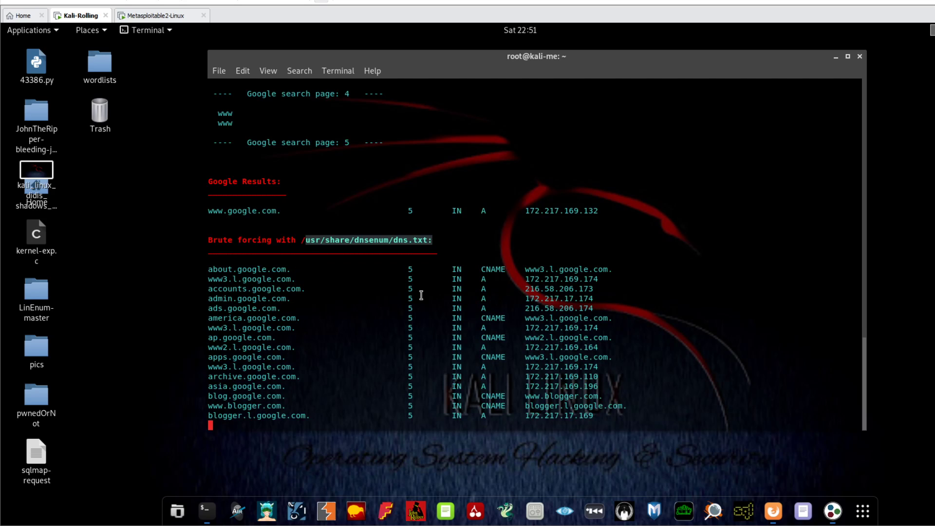
Deselect the wordlist path while brute forcing reaches dns, elections, europe and finance subdomains.
{"action": "left_click", "coordinate": [251, 288]}
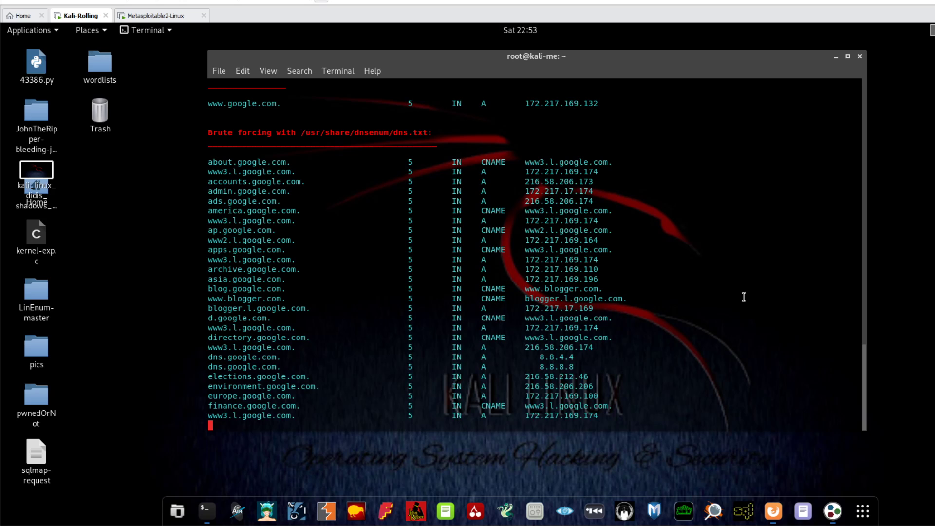
Highlight the google.com host entry and four name servers, then return to the newest subdomains.
{"action": "left_click_drag", "start_coordinate": [862, 382], "coordinate": [859, 222]}
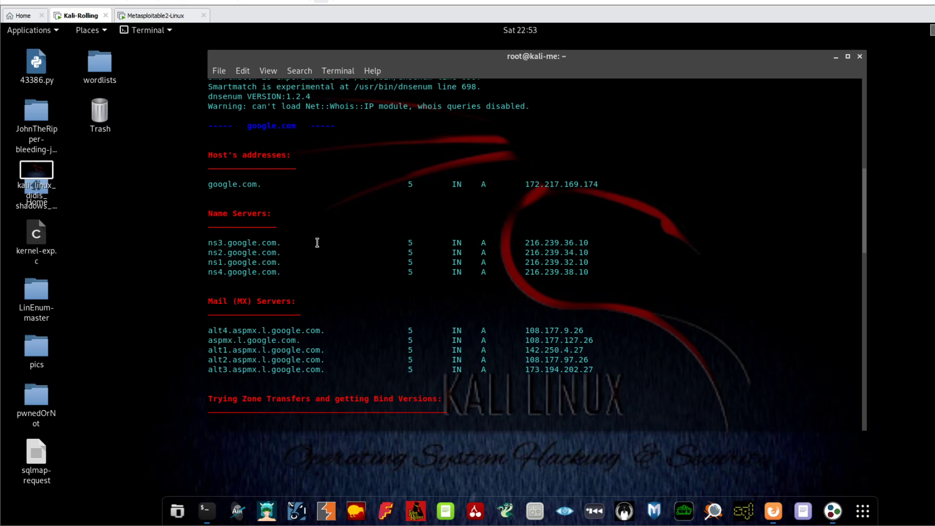
{"action": "left_click_drag", "start_coordinate": [209, 239], "coordinate": [291, 273]}
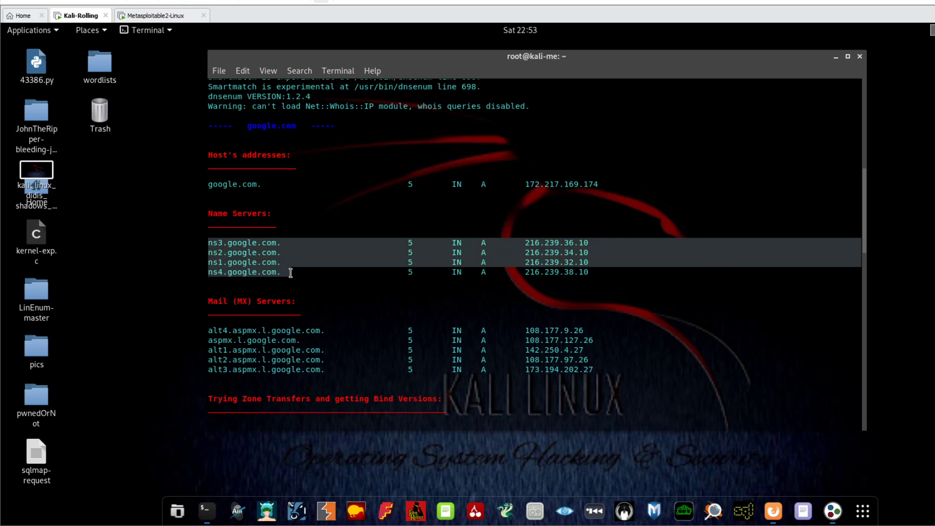
{"action": "left_click", "coordinate": [291, 164]}
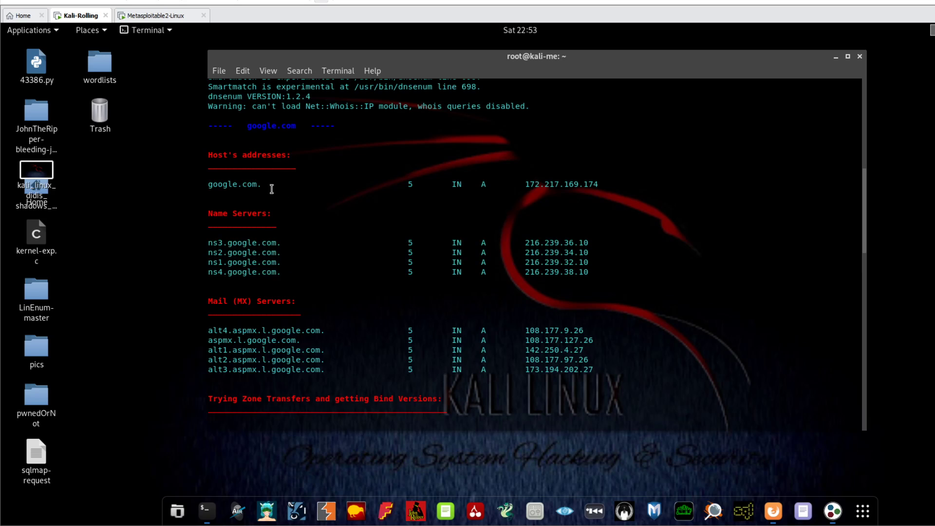
{"action": "left_click_drag", "start_coordinate": [271, 189], "coordinate": [208, 185]}
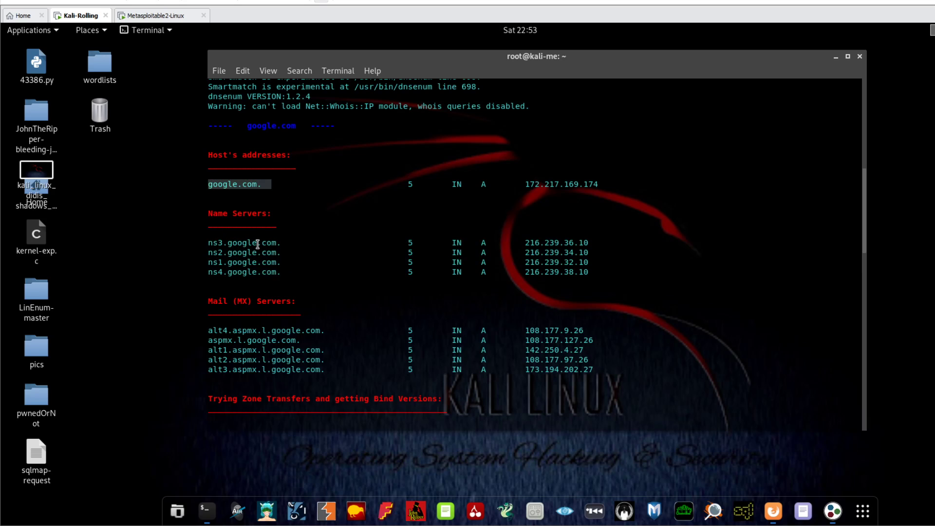
{"action": "left_click_drag", "start_coordinate": [227, 242], "coordinate": [249, 271]}
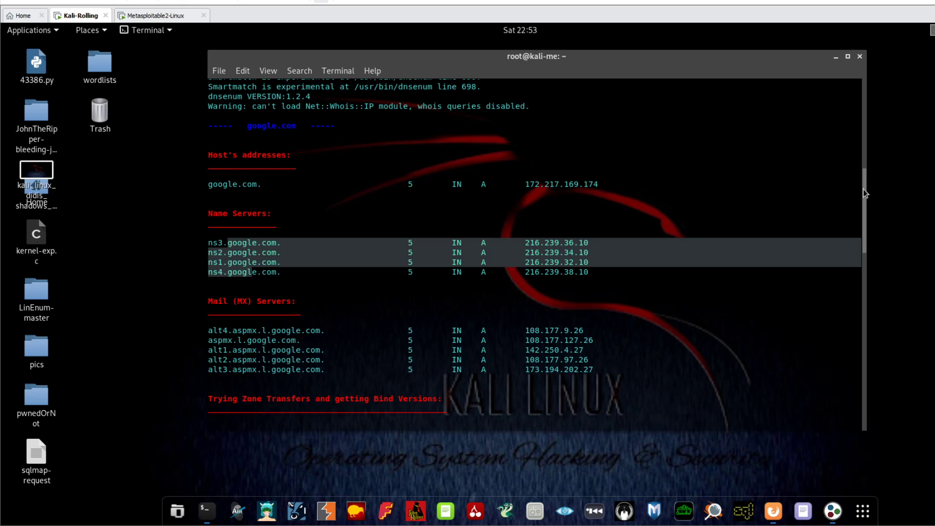
{"action": "left_click_drag", "start_coordinate": [865, 193], "coordinate": [863, 191]}
{"action": "left_click_drag", "start_coordinate": [865, 194], "coordinate": [855, 409]}
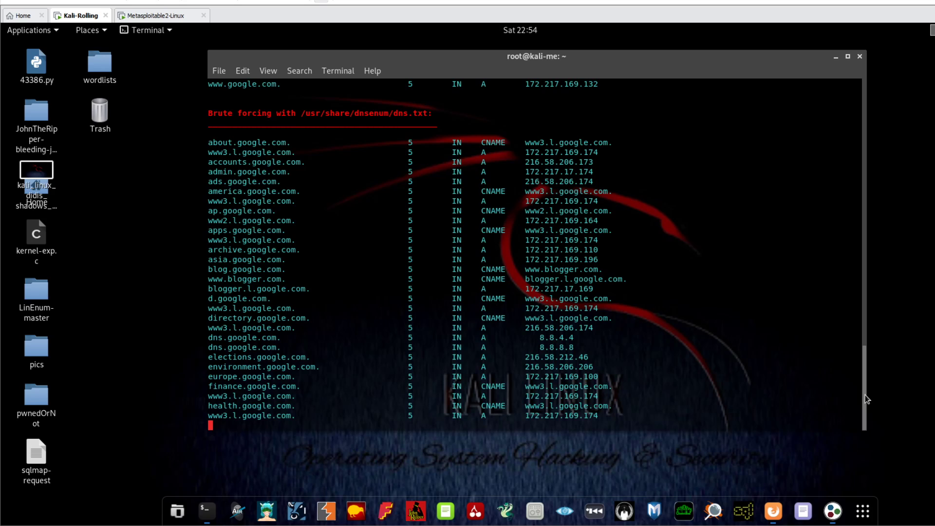
Stop dnsenum with Ctrl+C and clear the screen to an empty root prompt.
{"action": "key", "text": "ctrl+c"}
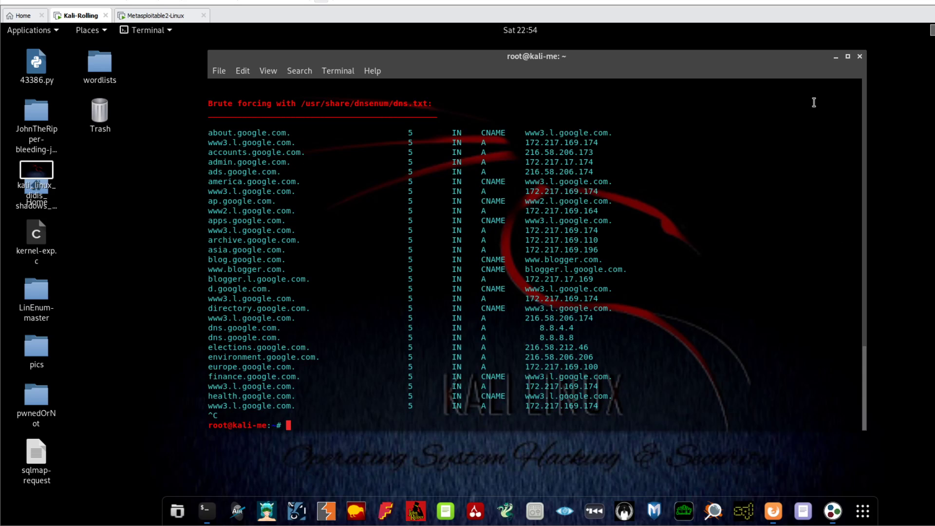
{"action": "type", "text": "clear"}
{"action": "key", "text": "Return"}
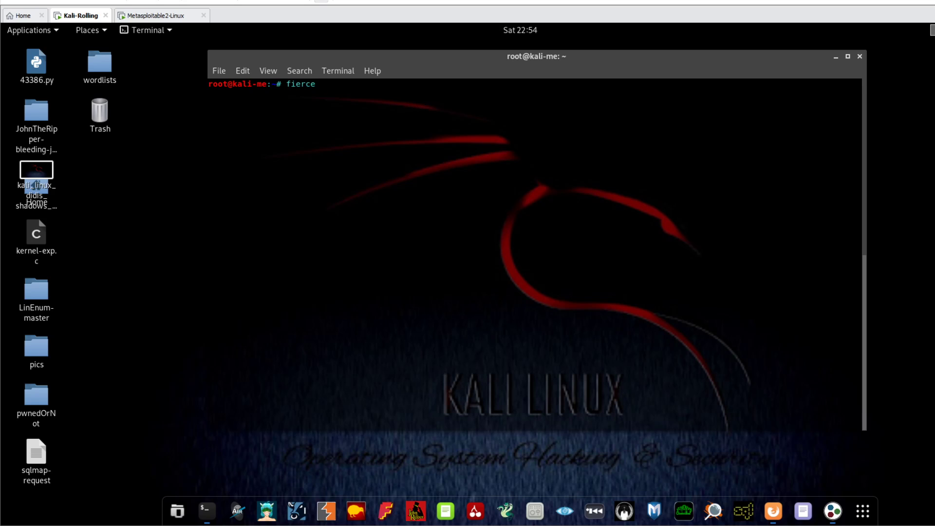
Run 'fierce -dns google.com -threads 10' to scan google.com's DNS.
{"action": "type", "text": "-dns google.com"}
{"action": "type", "text": "-thre"}
{"action": "key", "text": "BackSpace"}
{"action": "key", "text": "BackSpace"}
{"action": "key", "text": "BackSpace"}
{"action": "key", "text": "BackSpace"}
{"action": "key", "text": "BackSpace"}
{"action": "type", "text": "-threads "}
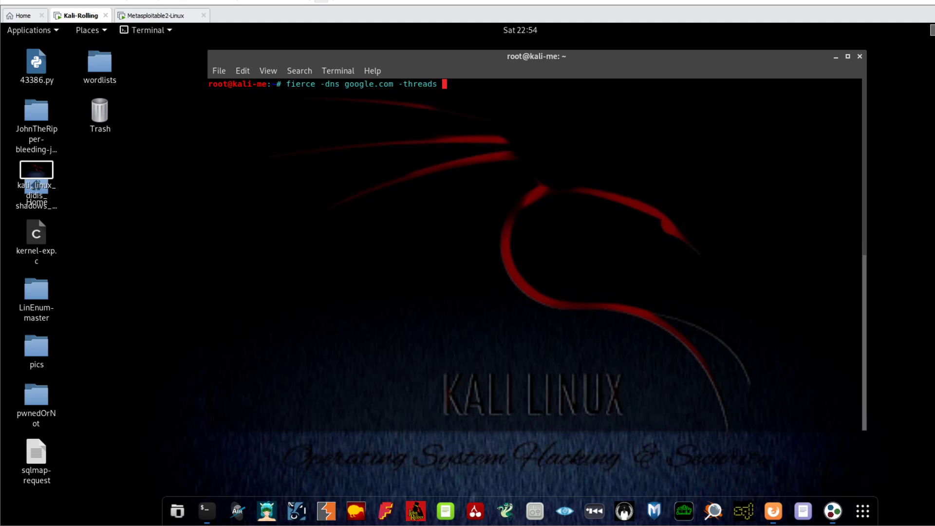
{"action": "type", "text": "10"}
{"action": "key", "text": "Return"}
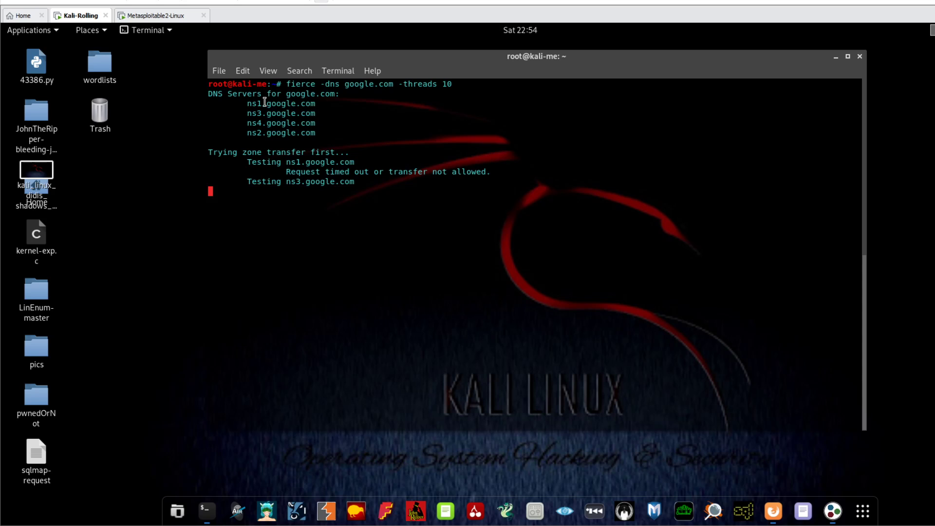
Highlight google.com's DNS server lines, then stop fierce with Ctrl+C and close the terminal.
{"action": "left_click_drag", "start_coordinate": [248, 94], "coordinate": [300, 133]}
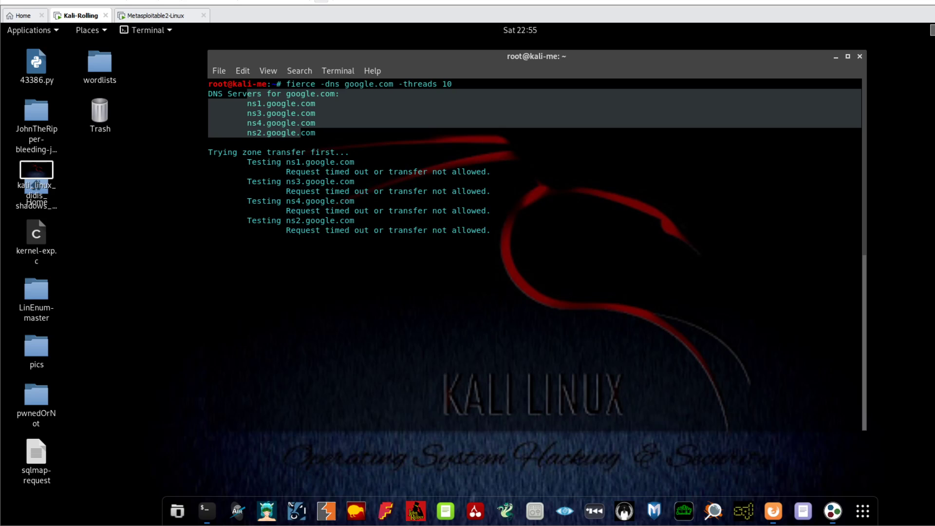
{"action": "left_click", "coordinate": [315, 234]}
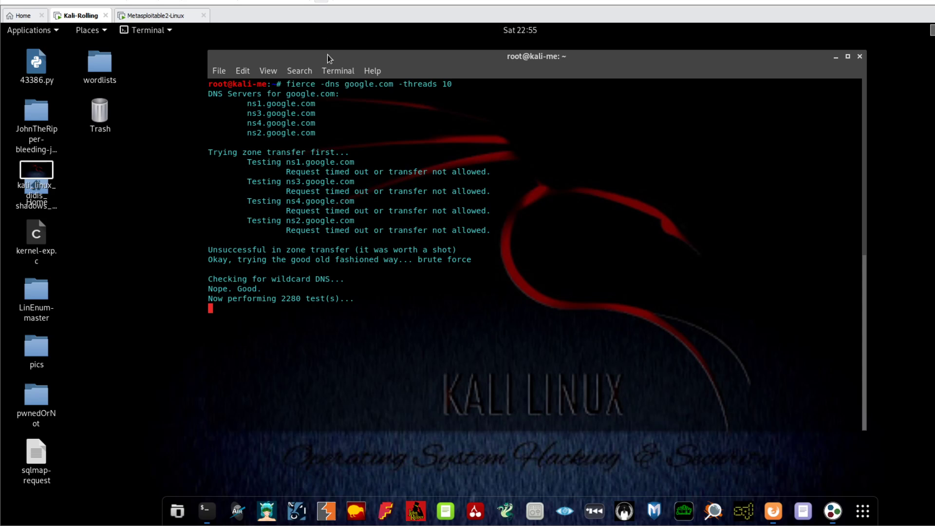
{"action": "left_click_drag", "start_coordinate": [327, 54], "coordinate": [277, 49]}
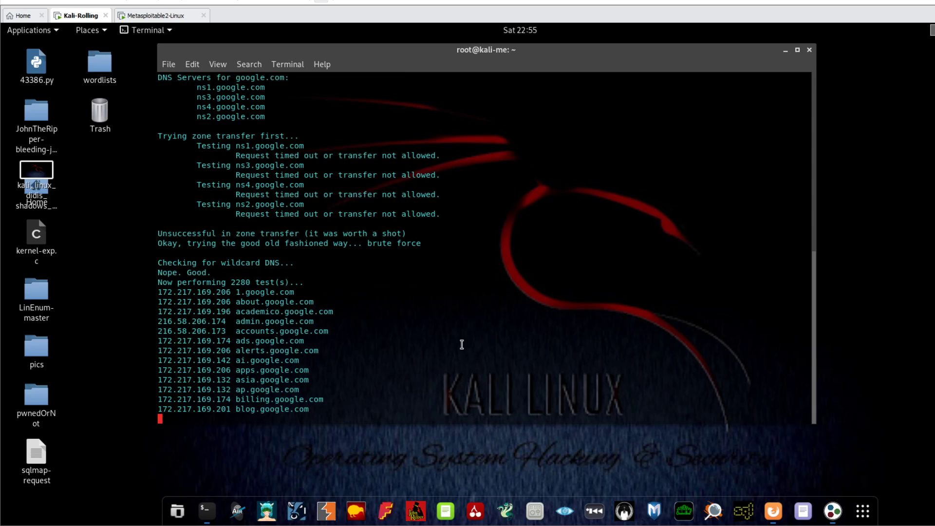
{"action": "key", "text": "ctrl+c"}
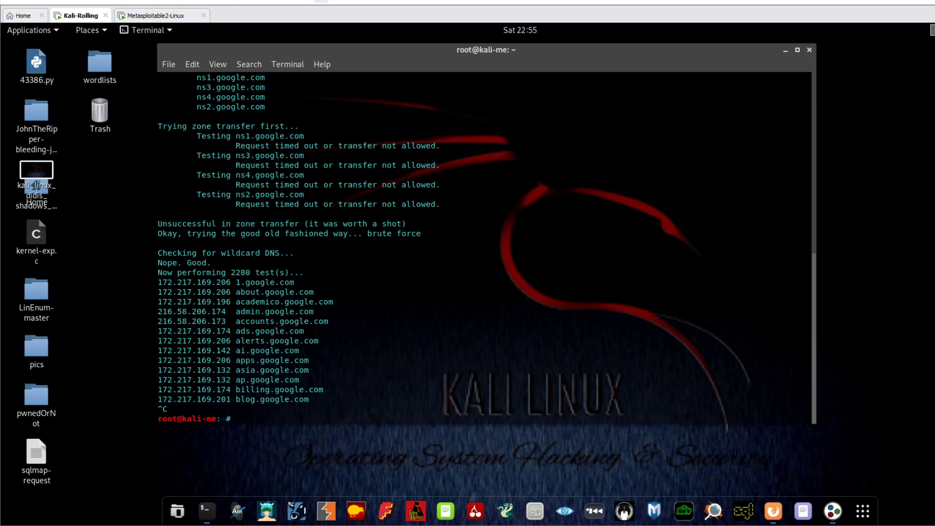
{"action": "left_click", "coordinate": [810, 50]}
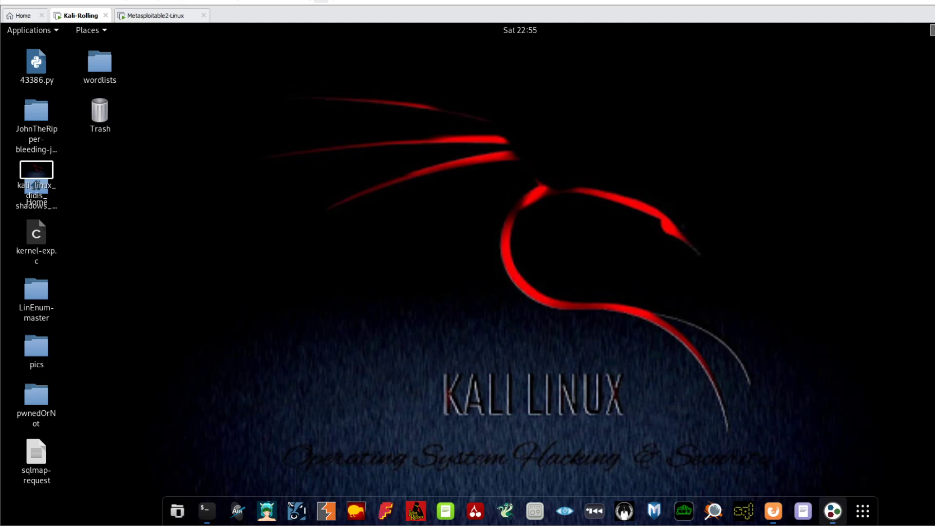
Launch Maltego and drag a Domain entity from the Infrastructure palette onto the sirrvest.com graph.
{"action": "left_click", "coordinate": [835, 517]}
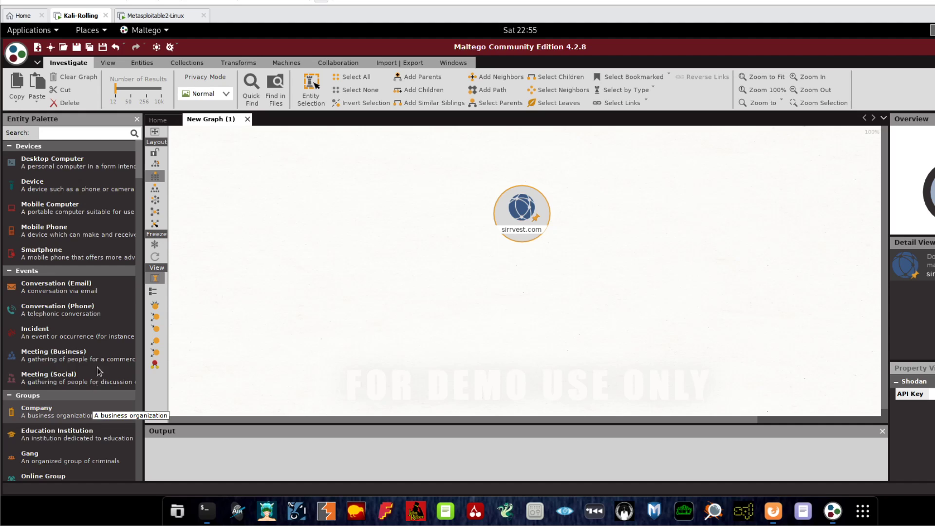
{"action": "left_click_drag", "start_coordinate": [140, 170], "coordinate": [139, 291]}
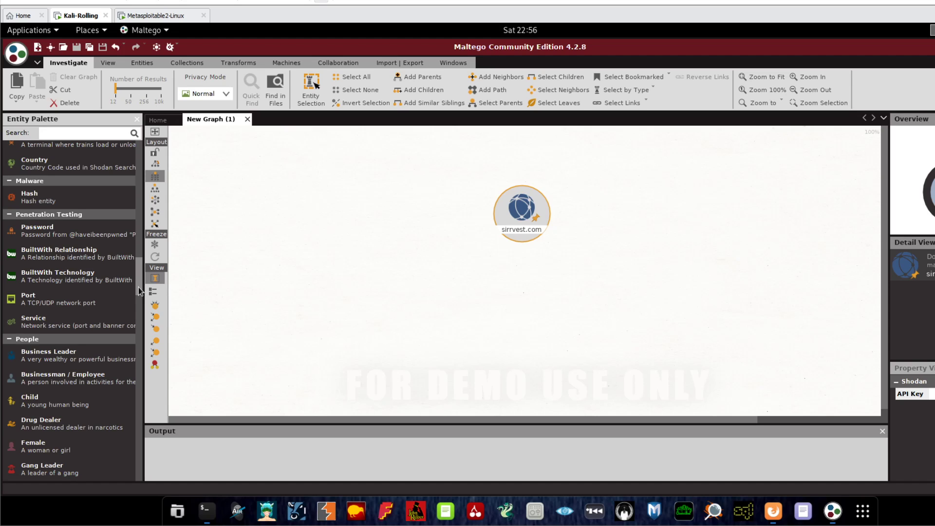
{"action": "scroll", "coordinate": [107, 336], "scroll_direction": "down", "scroll_amount": 3}
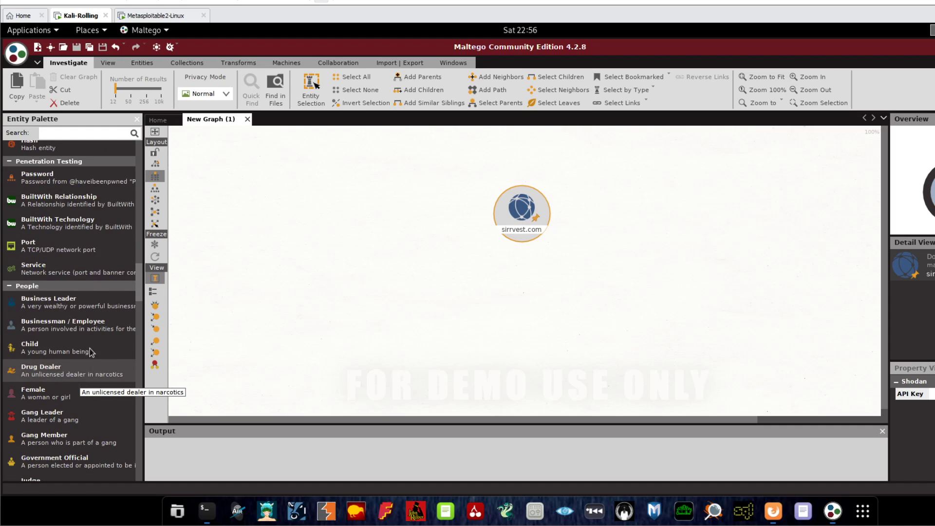
{"action": "left_click_drag", "start_coordinate": [140, 281], "coordinate": [133, 207]}
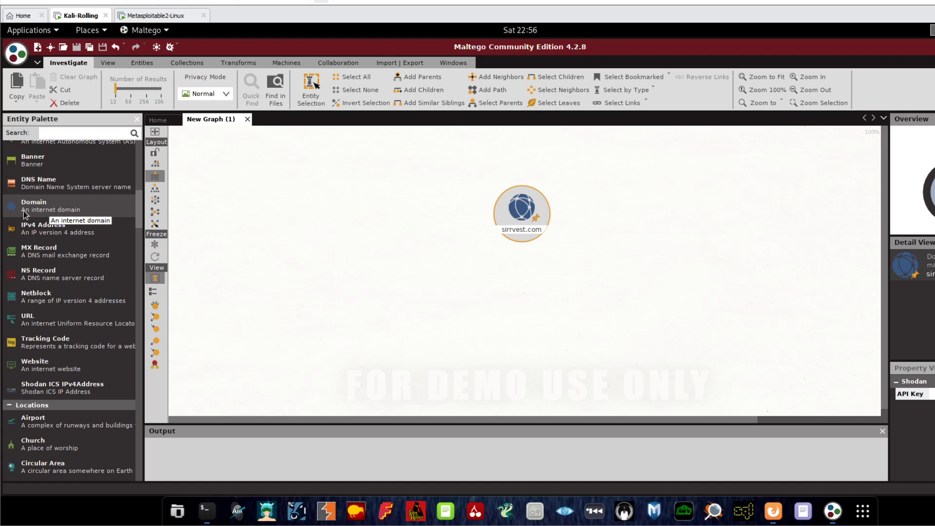
{"action": "left_click_drag", "start_coordinate": [124, 210], "coordinate": [423, 225]}
Delete the sirrvest.com entity from the graph.
{"action": "left_click", "coordinate": [527, 206]}
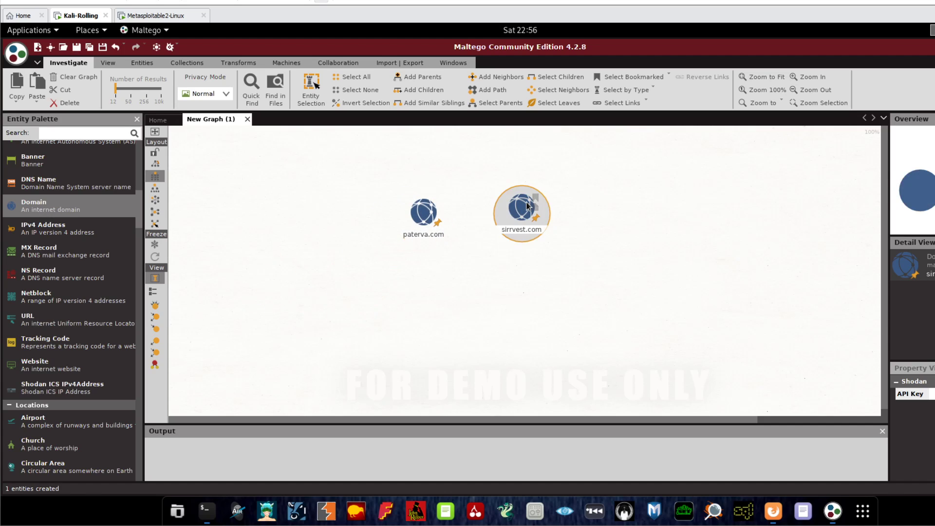
{"action": "key", "text": "Delete"}
{"action": "left_click", "coordinate": [475, 300]}
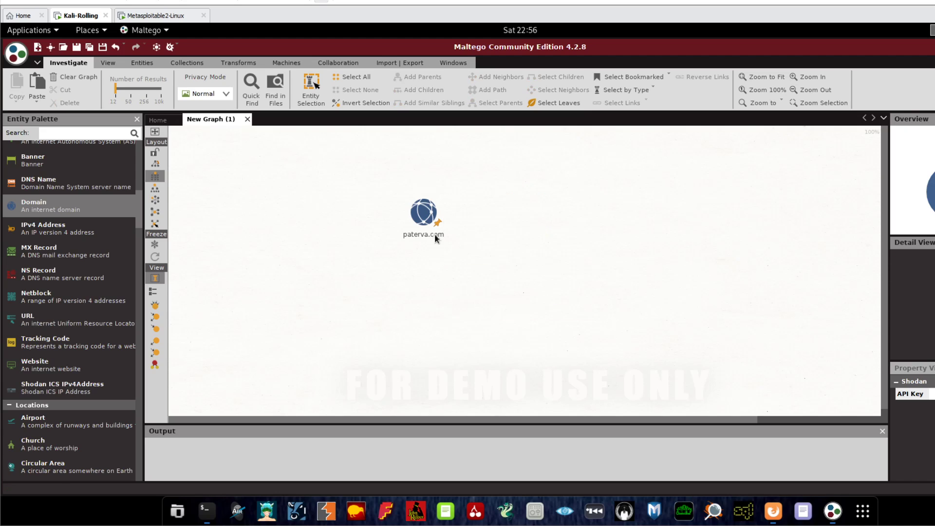
Move paterva.com to the top of the graph and run All Transforms on it.
{"action": "left_click_drag", "start_coordinate": [428, 212], "coordinate": [483, 137]}
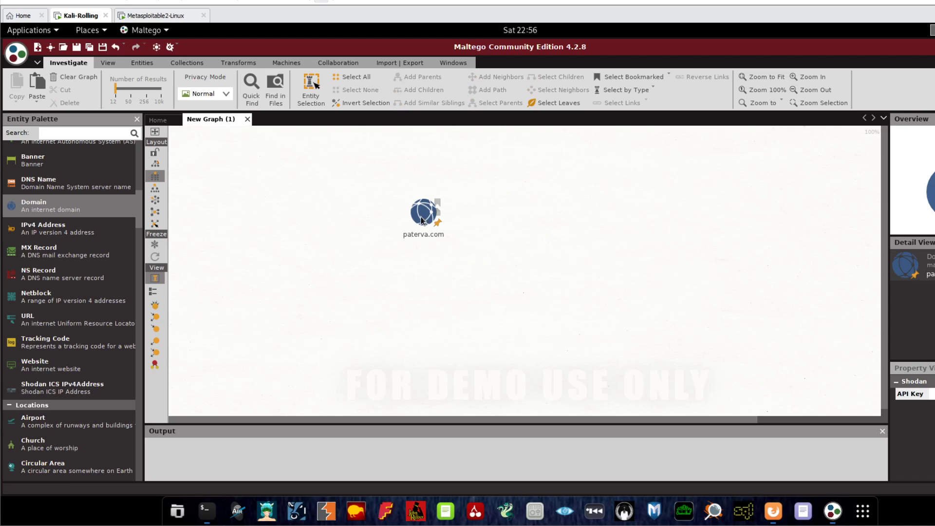
{"action": "mouse_move", "coordinate": [421, 219]}
{"action": "left_mouse_down"}
{"action": "mouse_move", "coordinate": [449, 170]}
{"action": "mouse_move", "coordinate": [423, 227]}
{"action": "left_mouse_up"}
{"action": "left_click_drag", "start_coordinate": [436, 202], "coordinate": [414, 215]}
{"action": "right_click", "coordinate": [415, 216]}
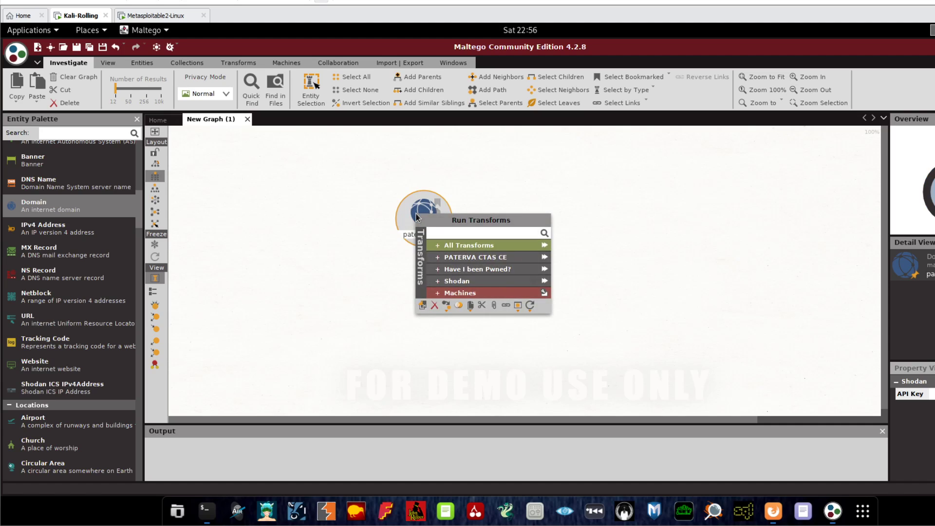
{"action": "left_click", "coordinate": [412, 199]}
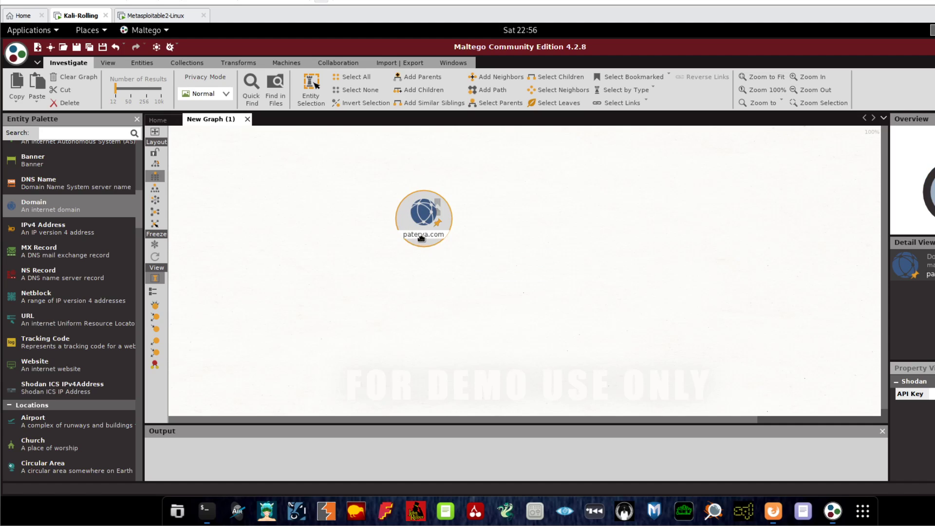
{"action": "left_click_drag", "start_coordinate": [421, 237], "coordinate": [485, 193]}
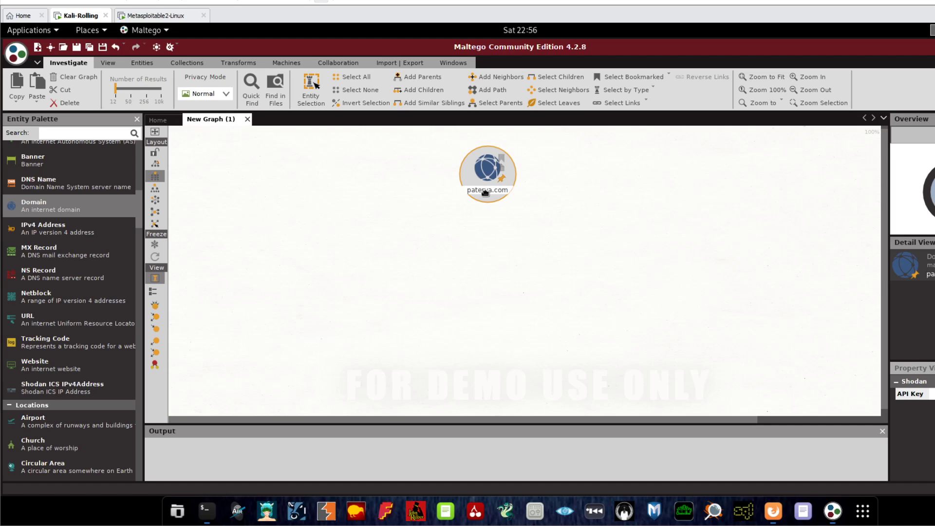
{"action": "right_click", "coordinate": [485, 192]}
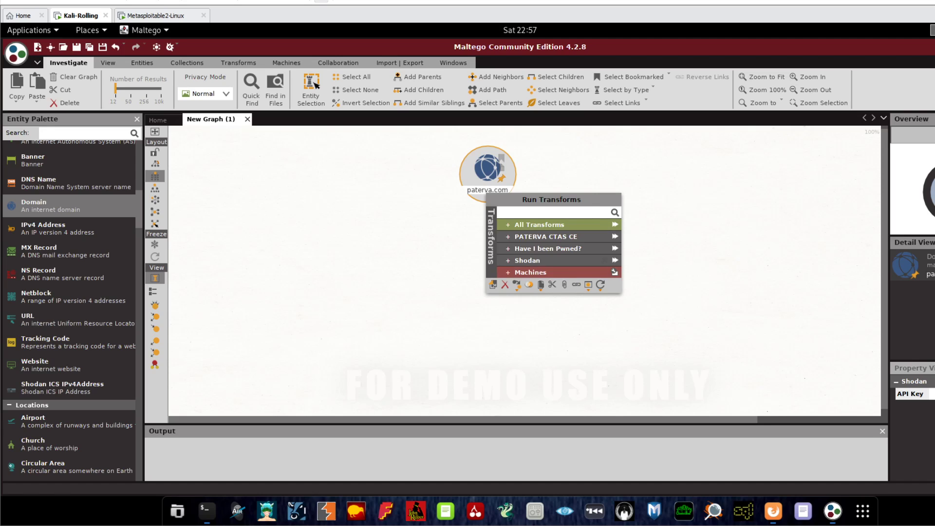
{"action": "left_click", "coordinate": [614, 225]}
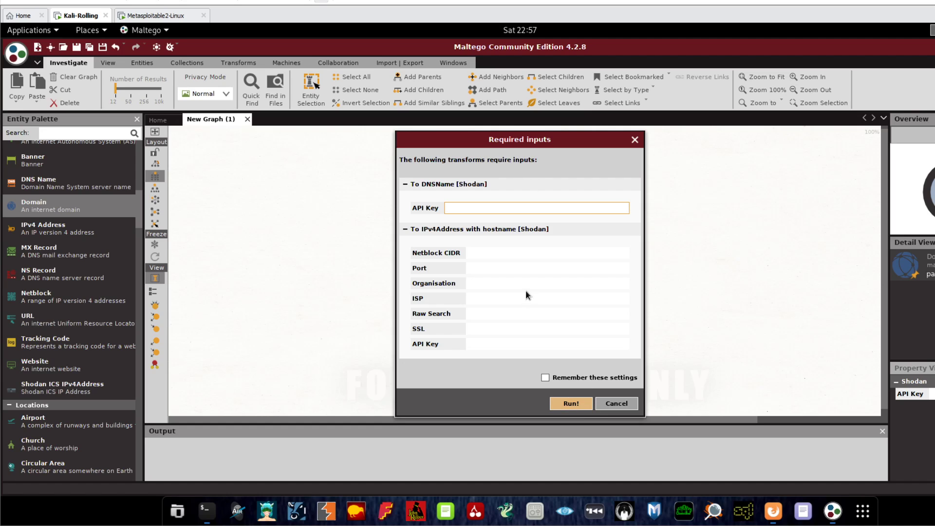
{"action": "left_click", "coordinate": [571, 404]}
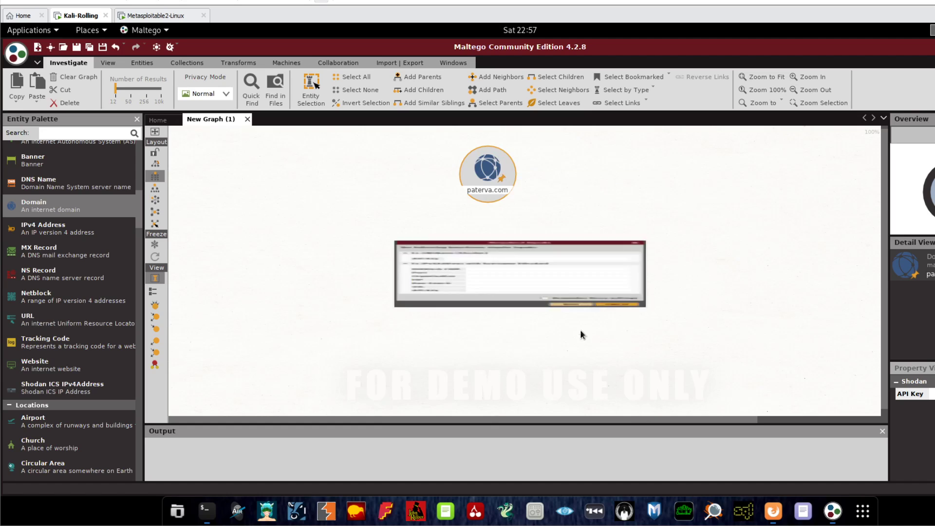
{"action": "right_click", "coordinate": [494, 194]}
{"action": "left_click", "coordinate": [507, 222]}
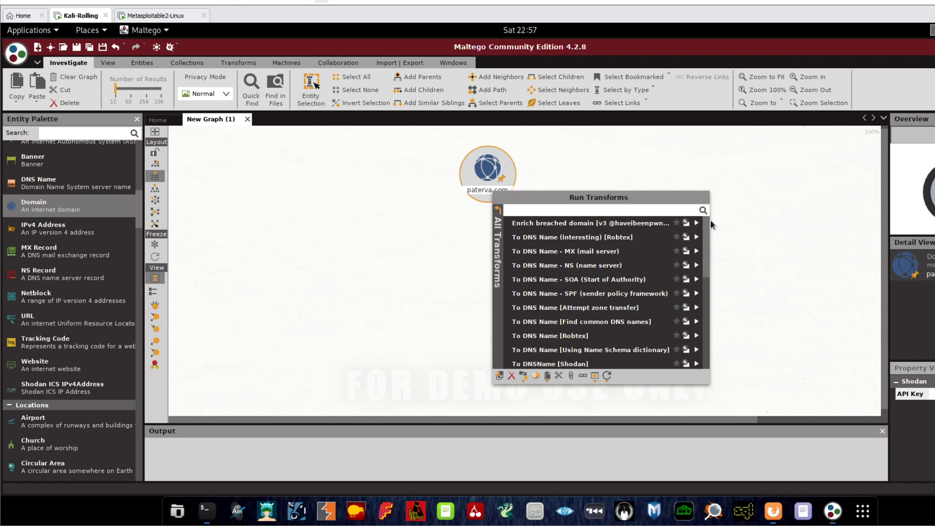
{"action": "mouse_move", "coordinate": [707, 228]}
{"action": "left_mouse_down"}
{"action": "mouse_move", "coordinate": [702, 325]}
{"action": "mouse_move", "coordinate": [703, 220]}
{"action": "left_mouse_up"}
{"action": "left_click", "coordinate": [498, 209]}
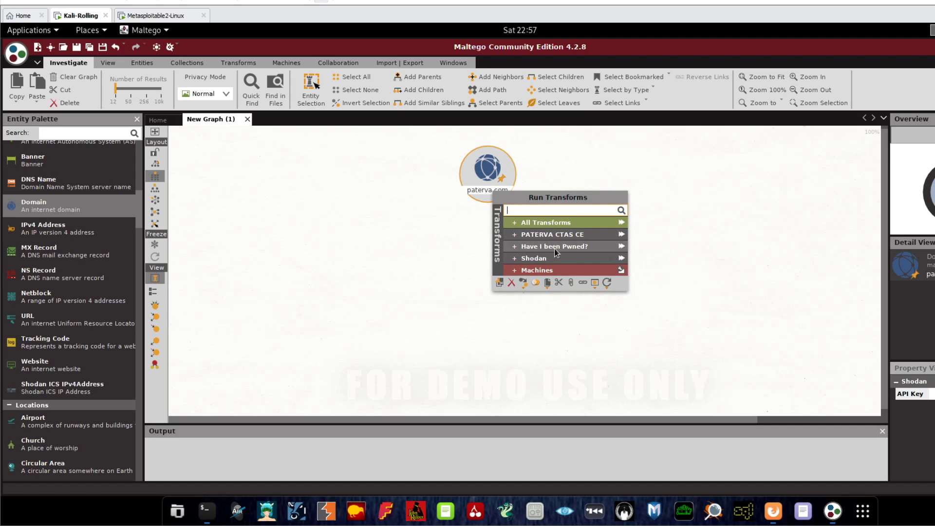
{"action": "left_click", "coordinate": [621, 225]}
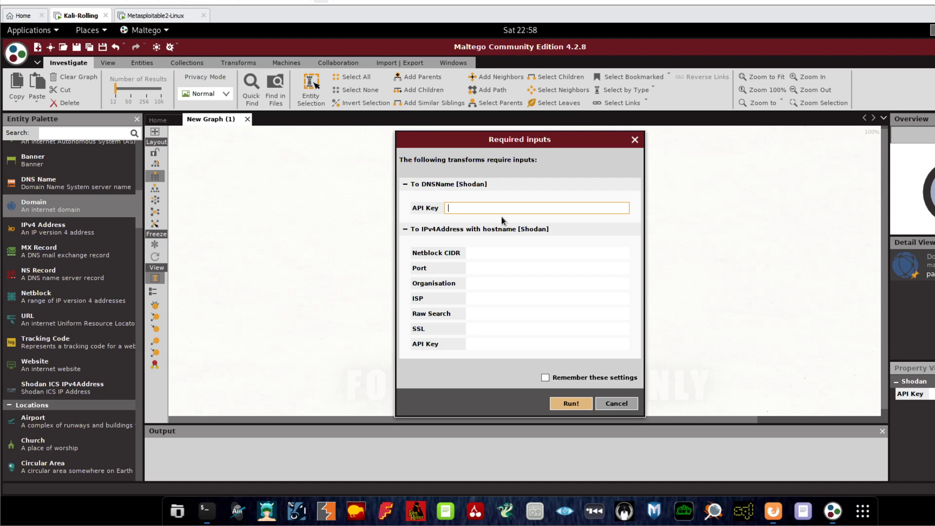
Paste the Shodan API key, tick Remember these settings, and run the transforms.
{"action": "key", "text": "ctrl+v"}
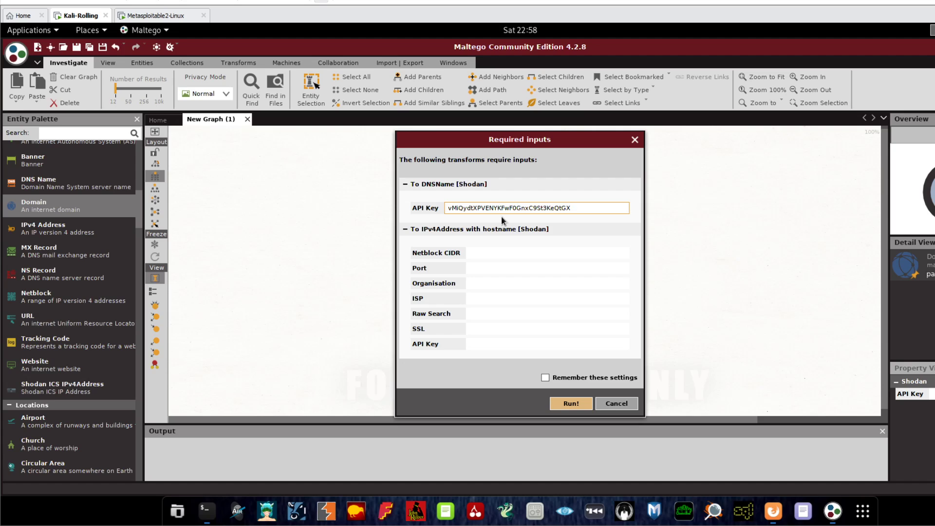
{"action": "left_click", "coordinate": [545, 379]}
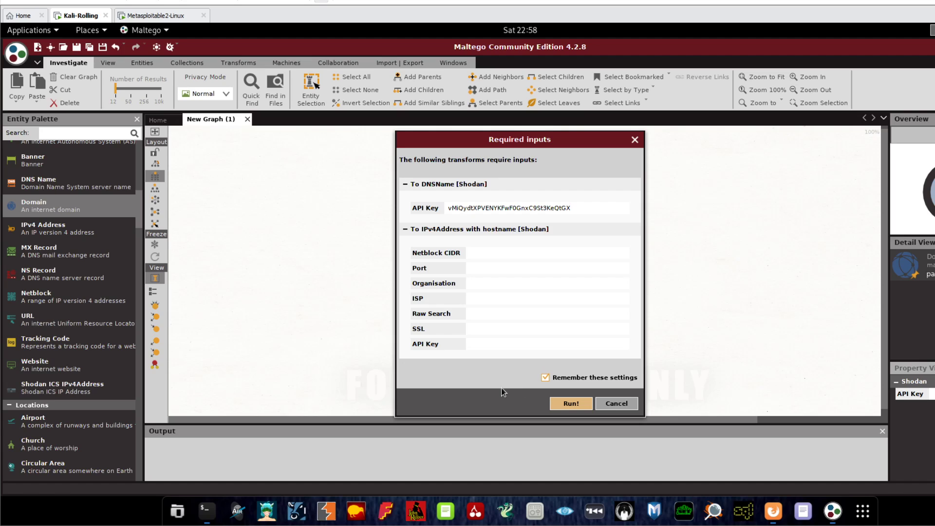
{"action": "left_click", "coordinate": [567, 404]}
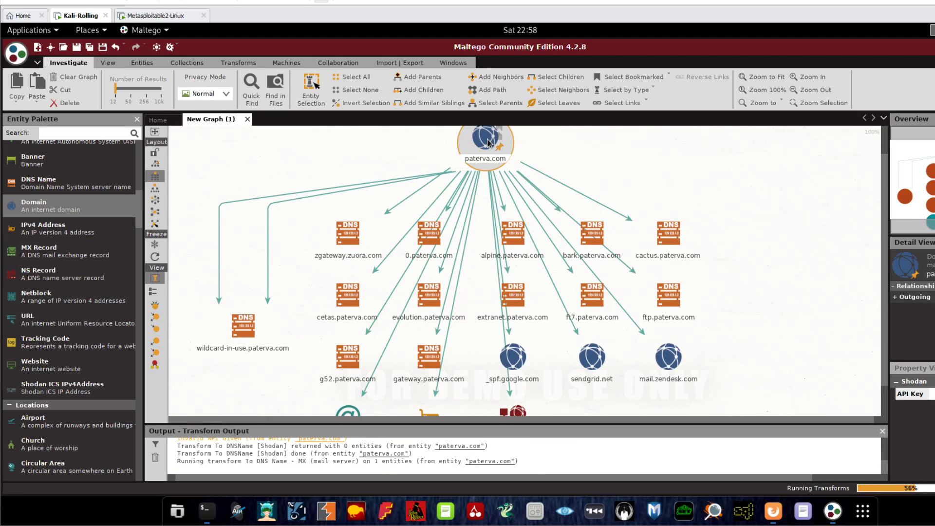
Delete paterva.com, create New Graph (2), and close New Graph (1) via the save prompt.
{"action": "key", "text": "Delete"}
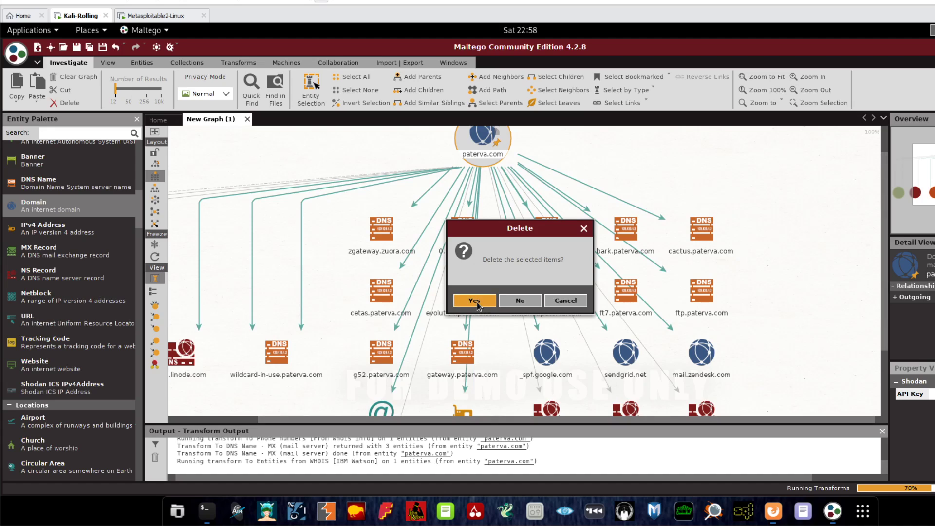
{"action": "left_click", "coordinate": [476, 301]}
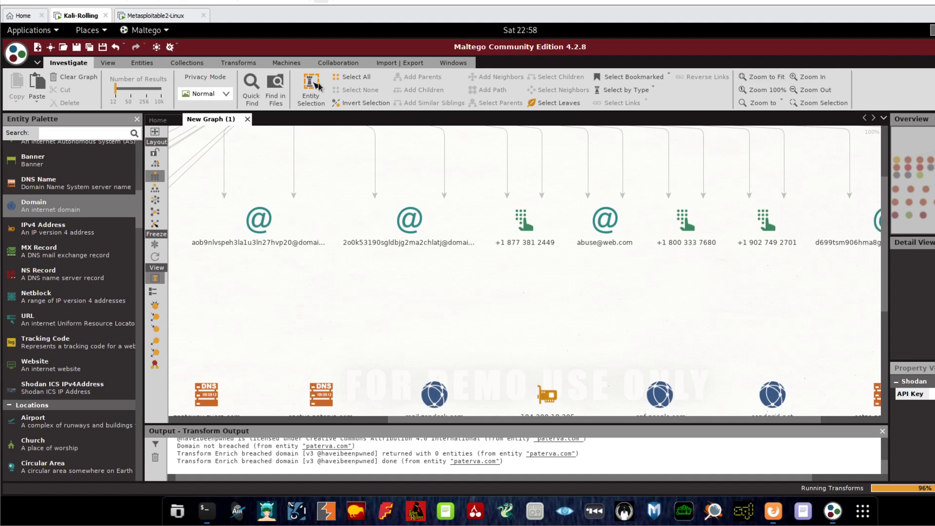
{"action": "left_click", "coordinate": [37, 47]}
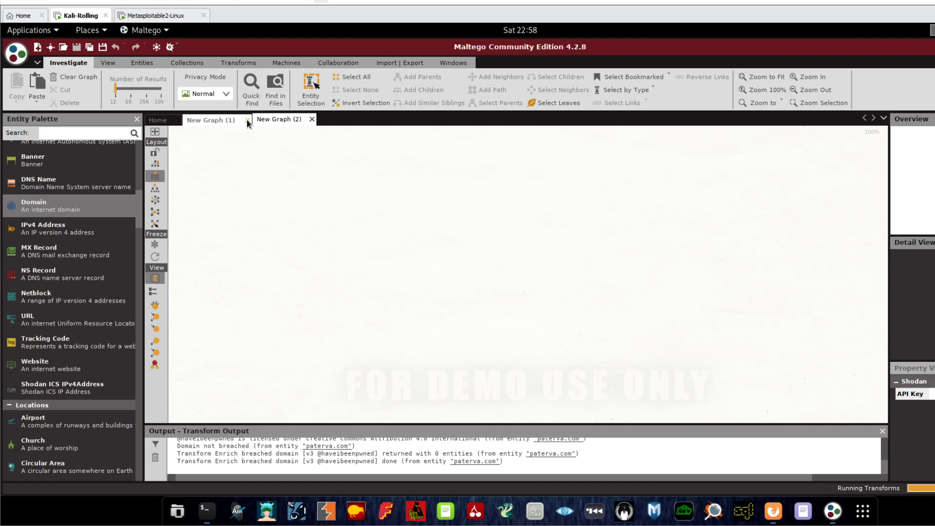
{"action": "left_click", "coordinate": [248, 120]}
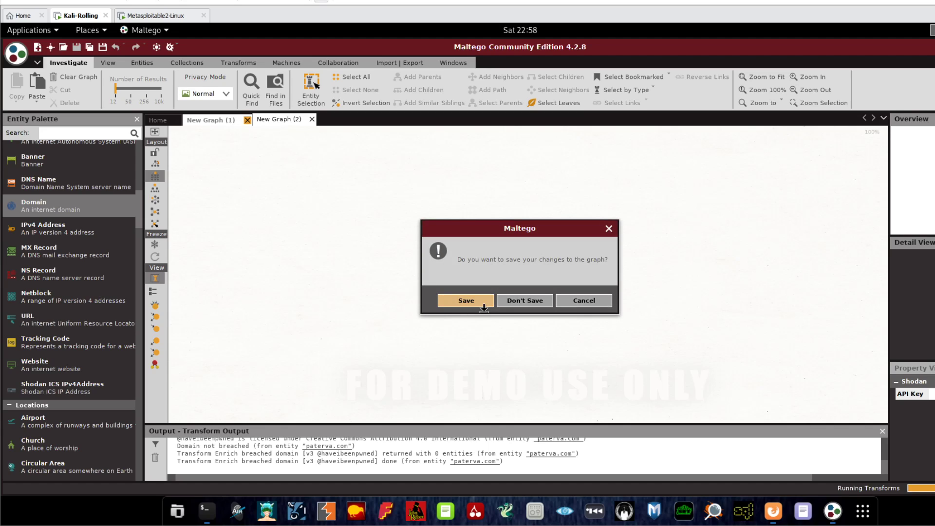
{"action": "left_click", "coordinate": [518, 302]}
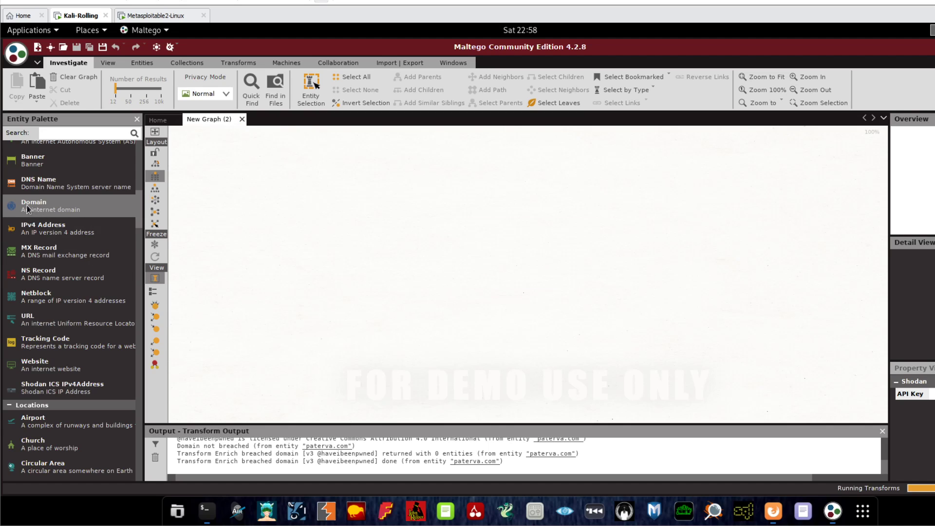
Add a Domain entity to New Graph (2) and rename it from paterva.com to google.com.
{"action": "left_click_drag", "start_coordinate": [28, 208], "coordinate": [486, 170]}
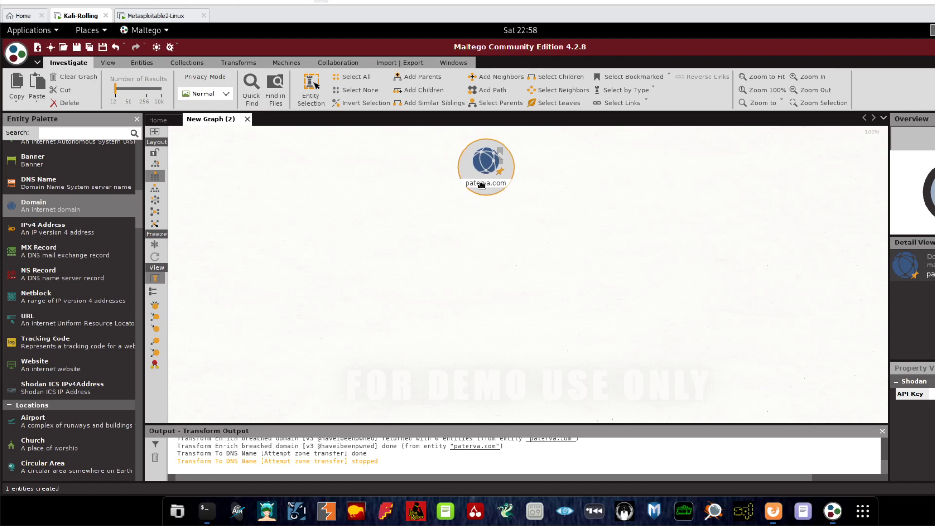
{"action": "double_click", "coordinate": [481, 184]}
{"action": "type", "text": "google.com"}
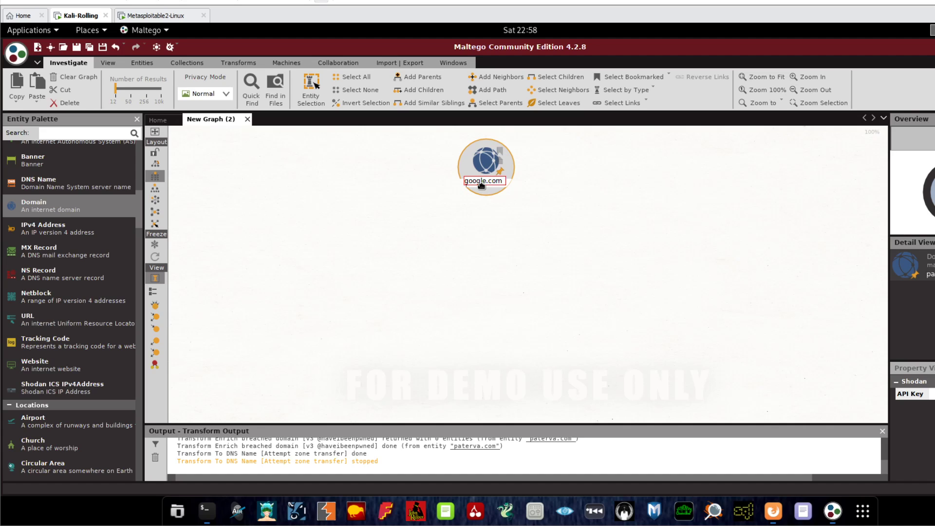
{"action": "key", "text": "Return"}
{"action": "right_click", "coordinate": [488, 160]}
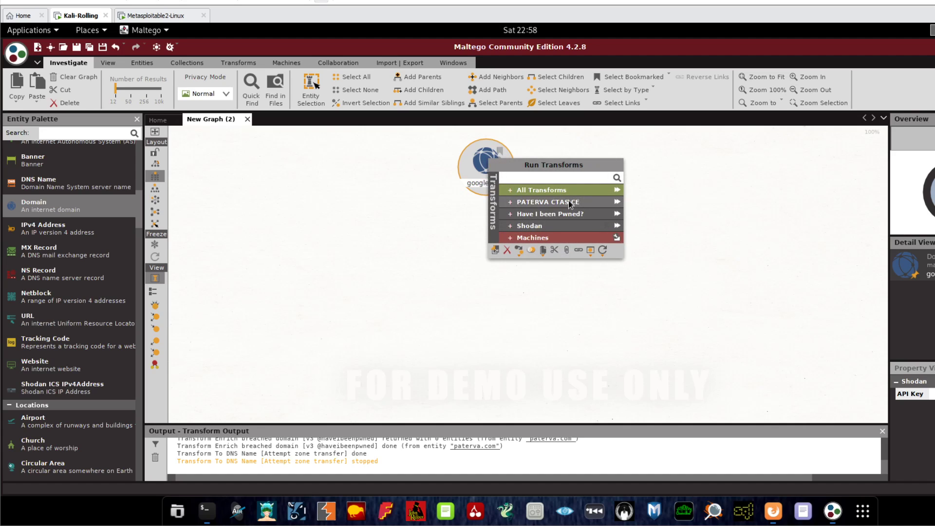
Run the PATERVA CTAS CE transforms on google.com and inspect the abusecomplaints email and its links.
{"action": "left_click", "coordinate": [616, 202]}
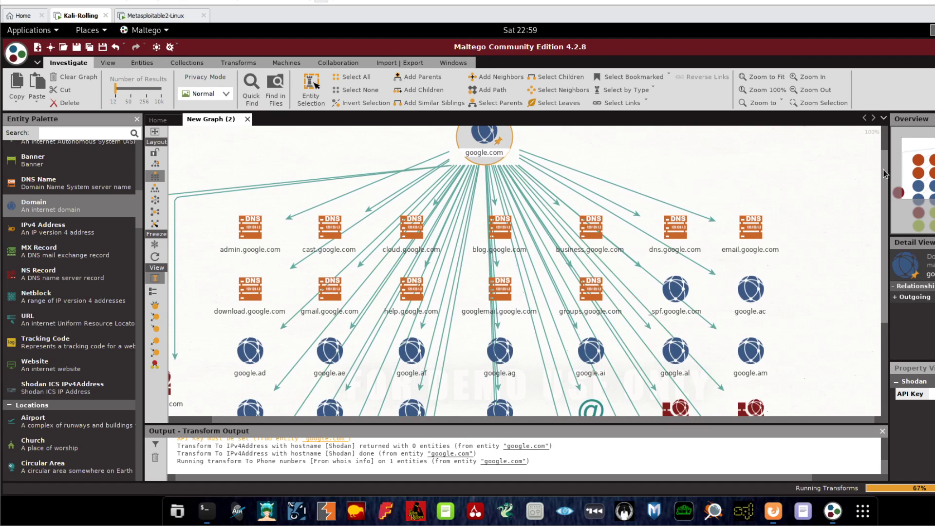
{"action": "left_click_drag", "start_coordinate": [883, 147], "coordinate": [877, 332]}
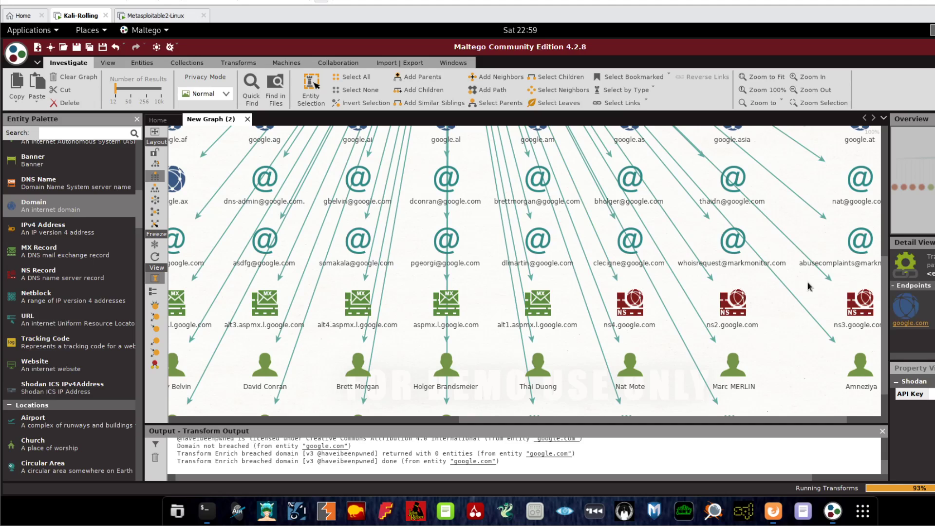
{"action": "left_click", "coordinate": [860, 237]}
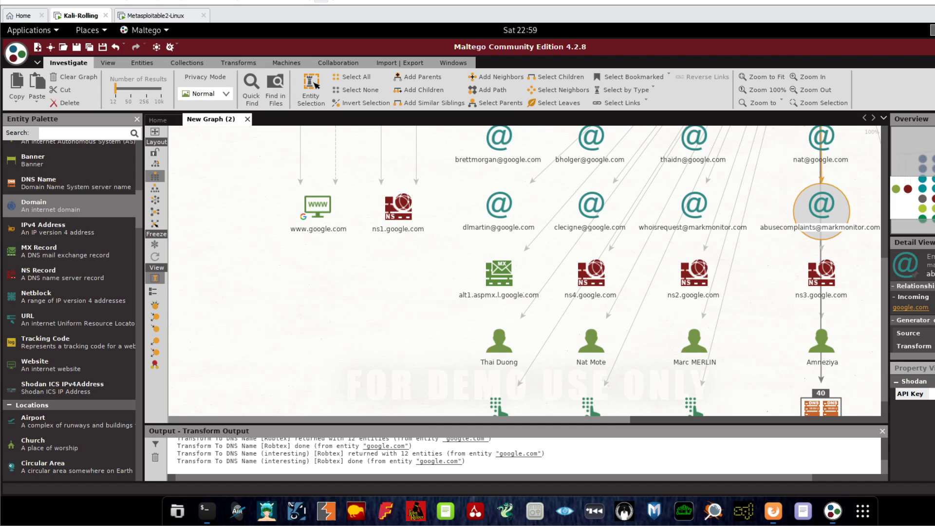
{"action": "left_click_drag", "start_coordinate": [419, 417], "coordinate": [629, 410]}
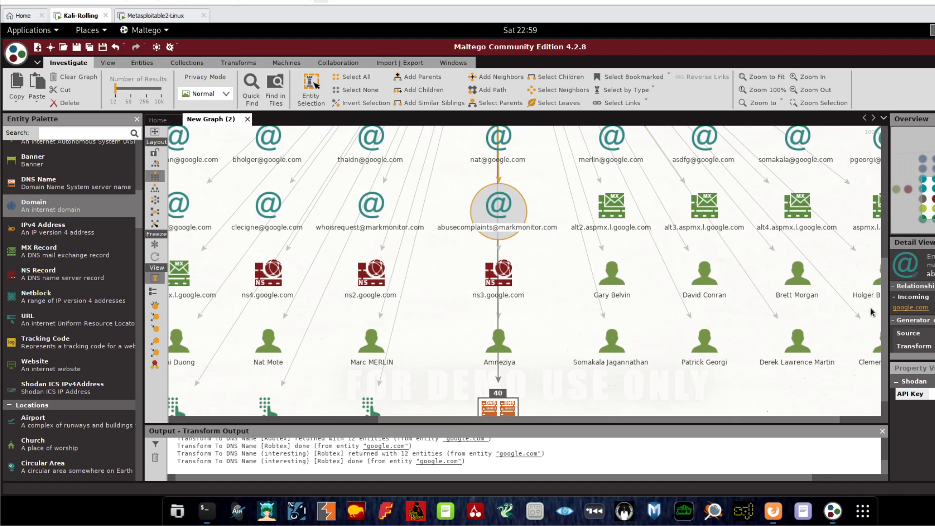
{"action": "left_click_drag", "start_coordinate": [880, 323], "coordinate": [890, 160]}
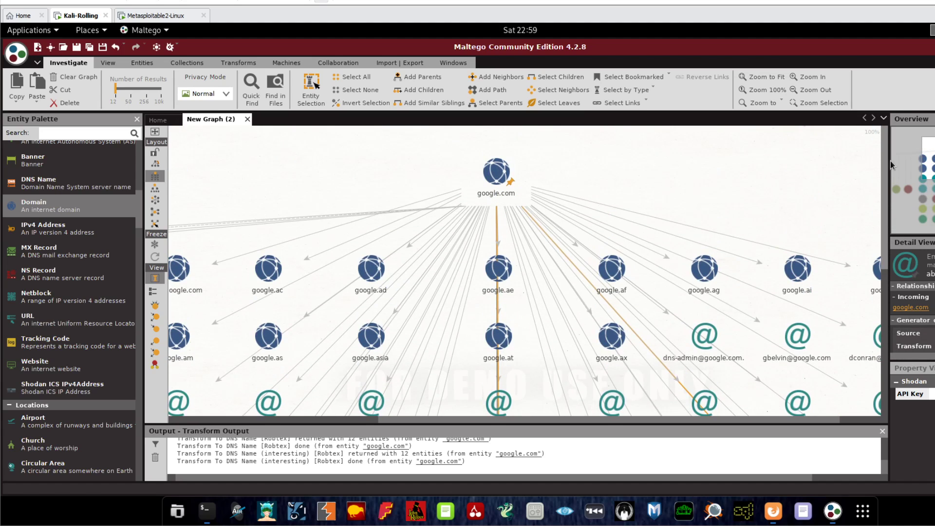
{"action": "left_click", "coordinate": [460, 217]}
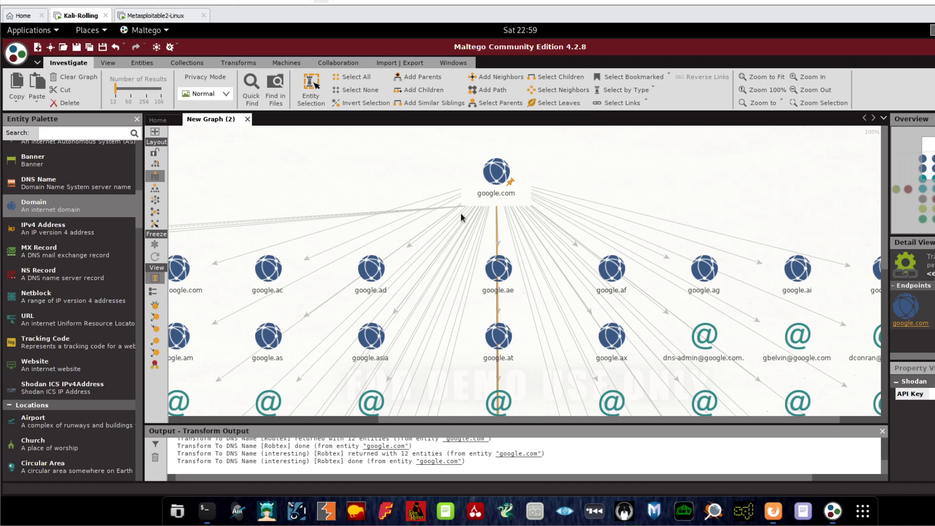
{"action": "left_click", "coordinate": [474, 200]}
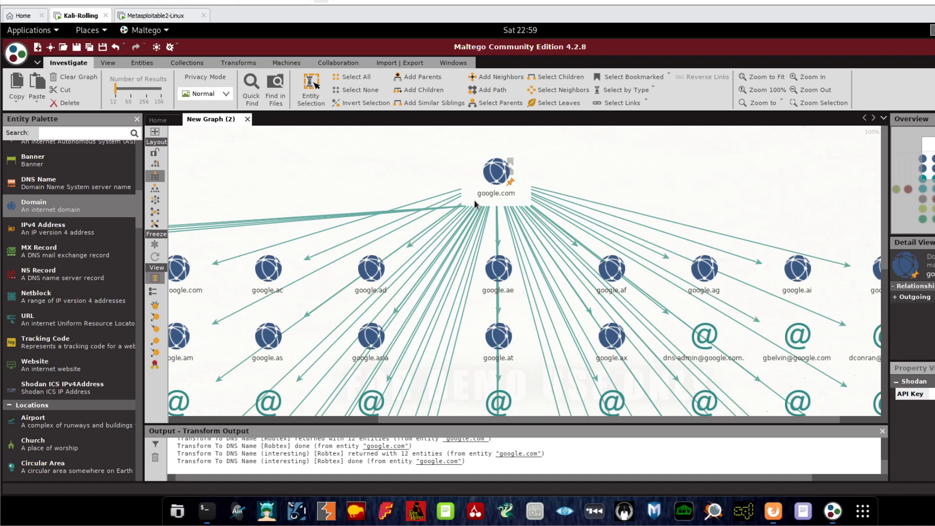
{"action": "left_click", "coordinate": [474, 199]}
{"action": "left_click_drag", "start_coordinate": [883, 231], "coordinate": [868, 182]}
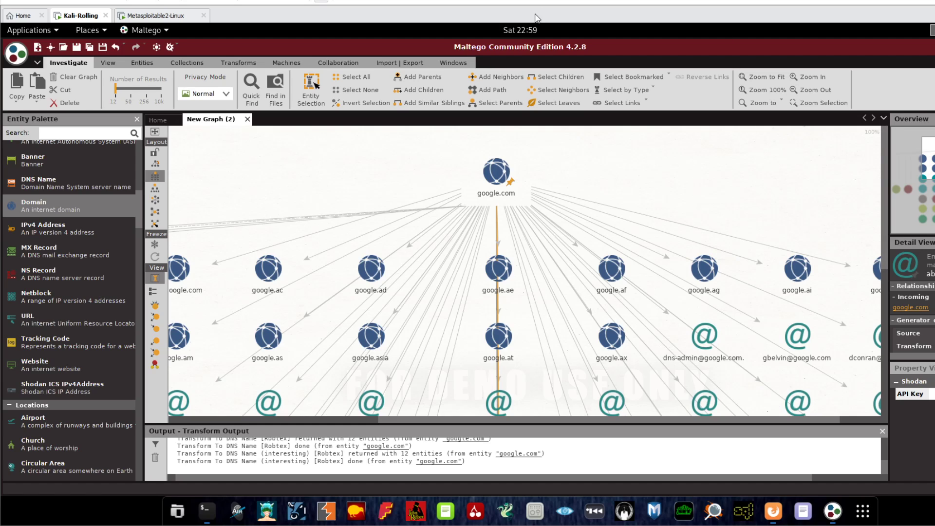
{"action": "left_click", "coordinate": [482, 193]}
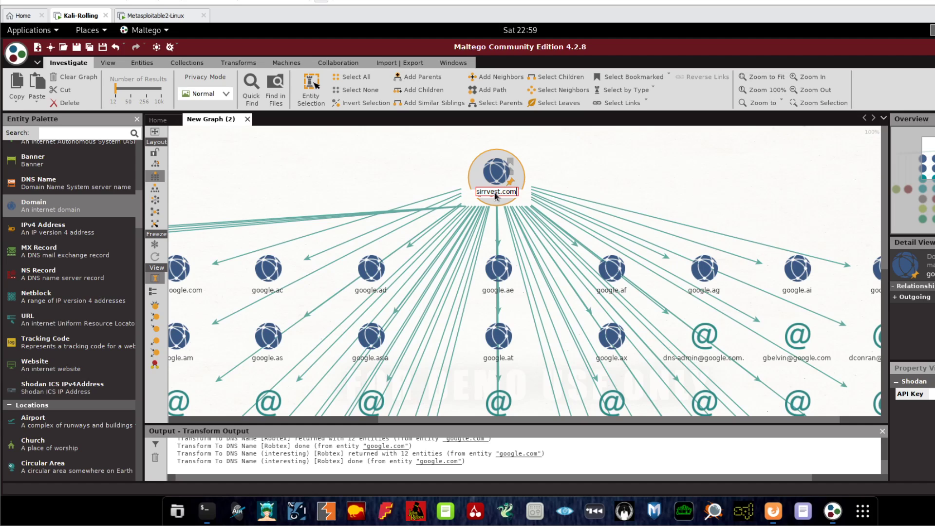
Finish renaming the root entity to sirrvest.com and run All Transforms on it.
{"action": "type", "text": "m"}
{"action": "key", "text": "Return"}
{"action": "right_click", "coordinate": [490, 172]}
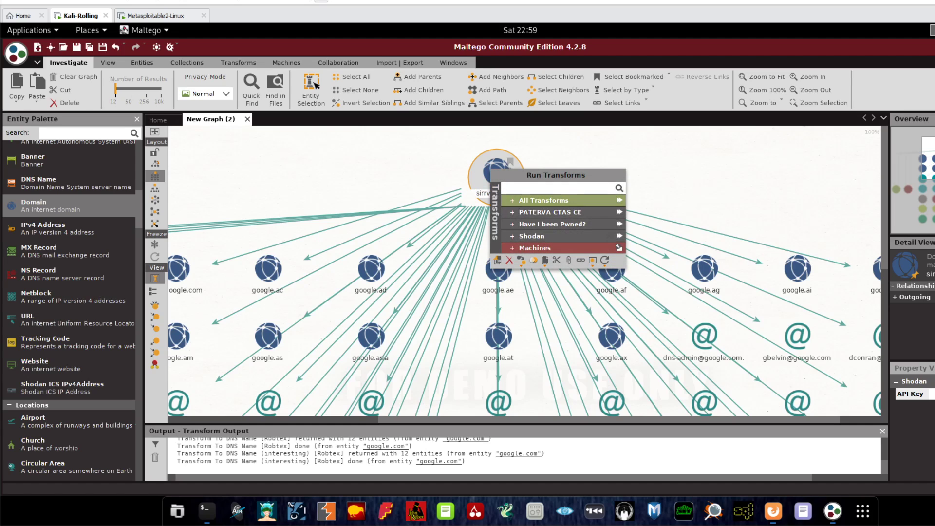
{"action": "left_click", "coordinate": [621, 203]}
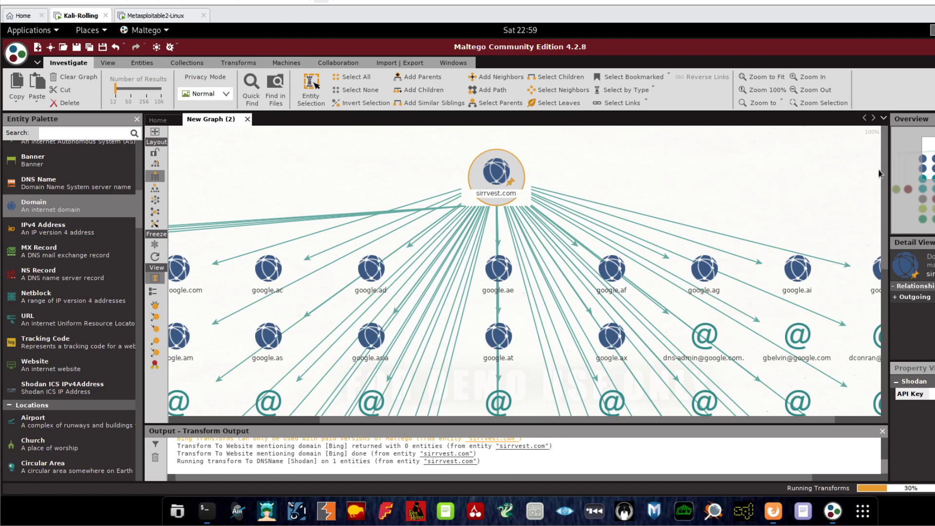
{"action": "left_click_drag", "start_coordinate": [884, 156], "coordinate": [880, 383]}
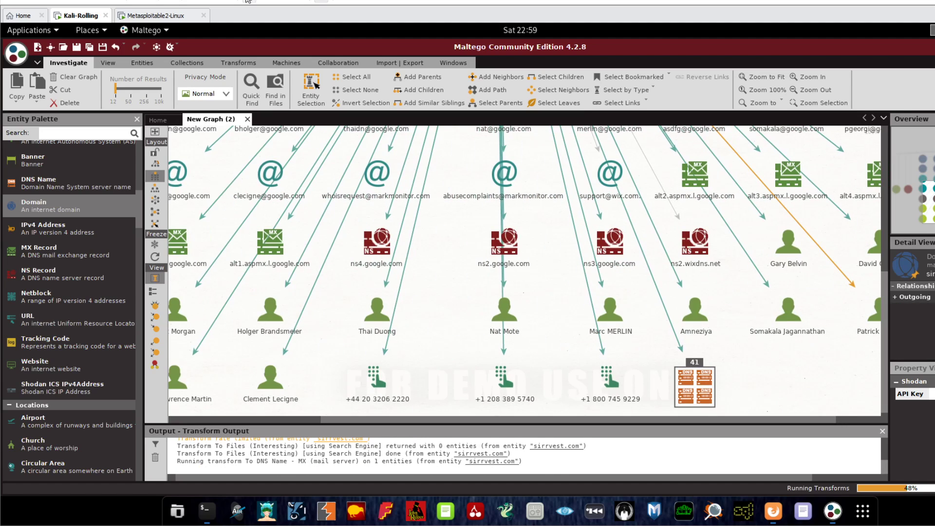
Close New Graph (2) without saving and start a new empty graph.
{"action": "left_click", "coordinate": [247, 119]}
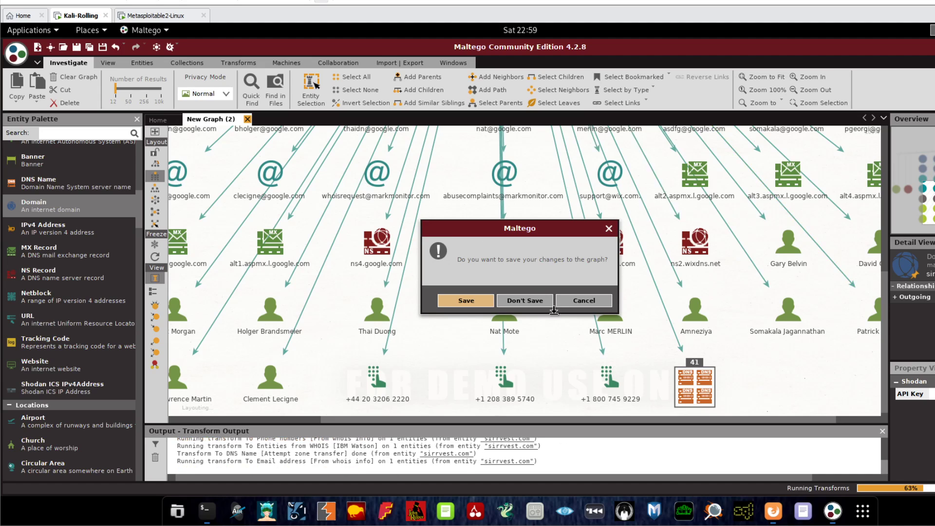
{"action": "left_click", "coordinate": [524, 299]}
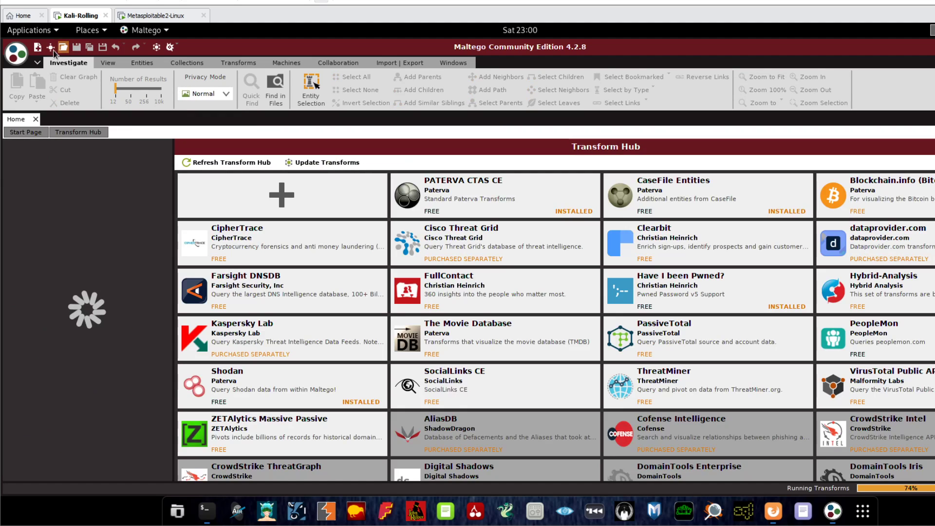
{"action": "left_click", "coordinate": [39, 48]}
Add a Domain entity named sirrvest.com and run All Transforms on it.
{"action": "left_click_drag", "start_coordinate": [33, 209], "coordinate": [403, 194]}
{"action": "left_click_drag", "start_coordinate": [494, 160], "coordinate": [492, 162]}
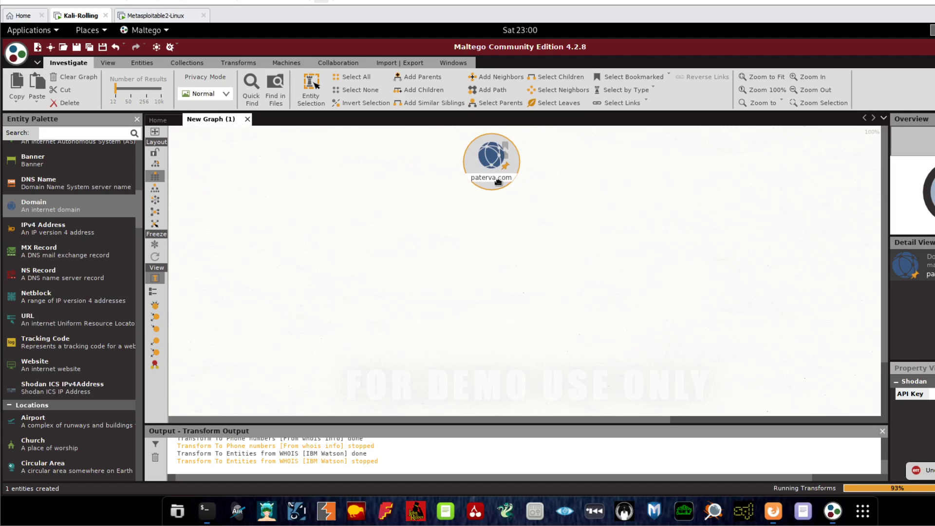
{"action": "double_click", "coordinate": [491, 180]}
{"action": "left_click", "coordinate": [389, 186]}
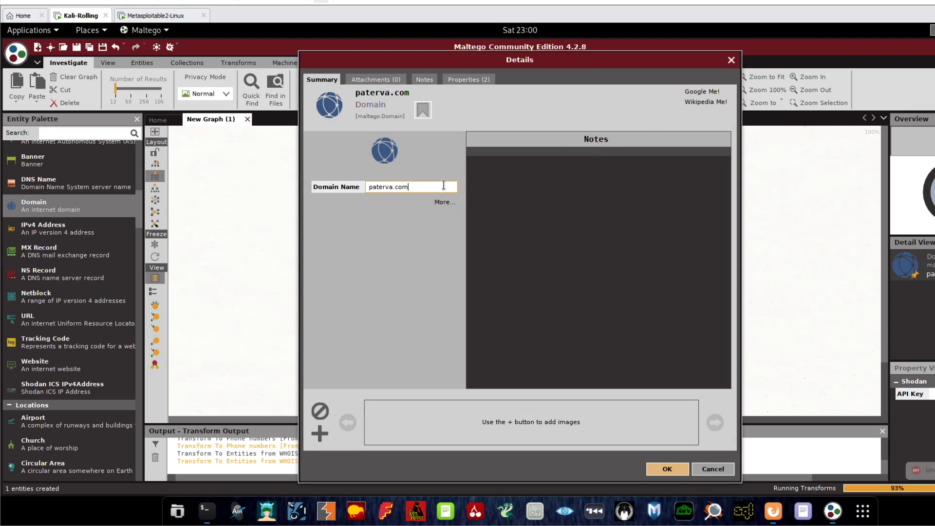
{"action": "key", "text": "ctrl+a"}
{"action": "type", "text": "sirrvest.com"}
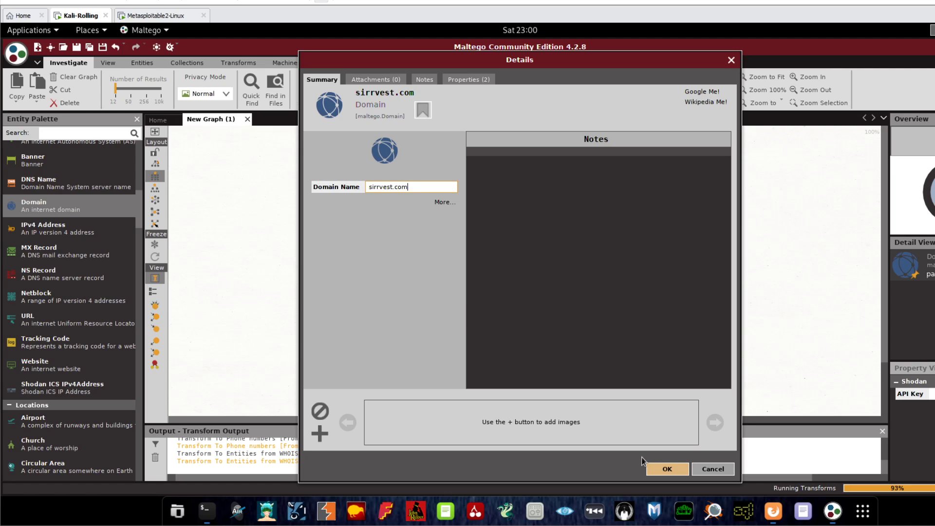
{"action": "left_click", "coordinate": [667, 468]}
{"action": "right_click", "coordinate": [500, 171]}
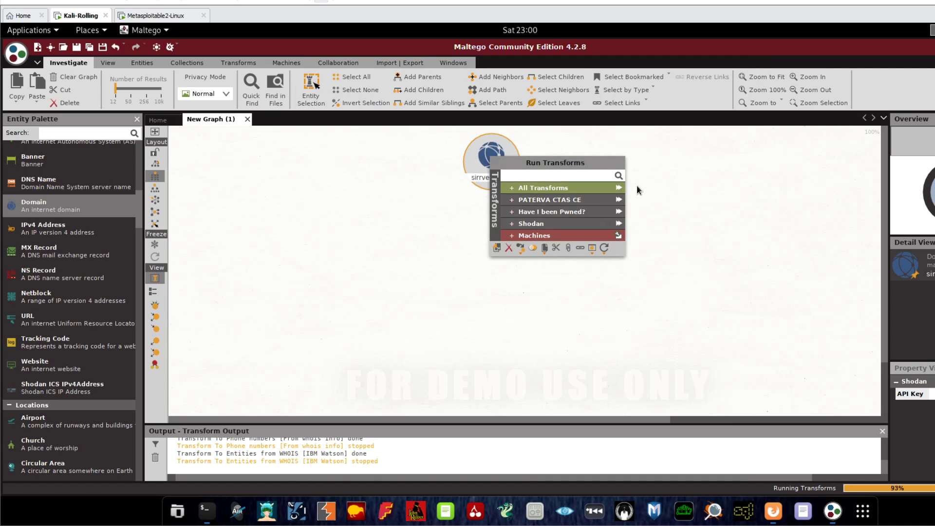
{"action": "left_click", "coordinate": [621, 186]}
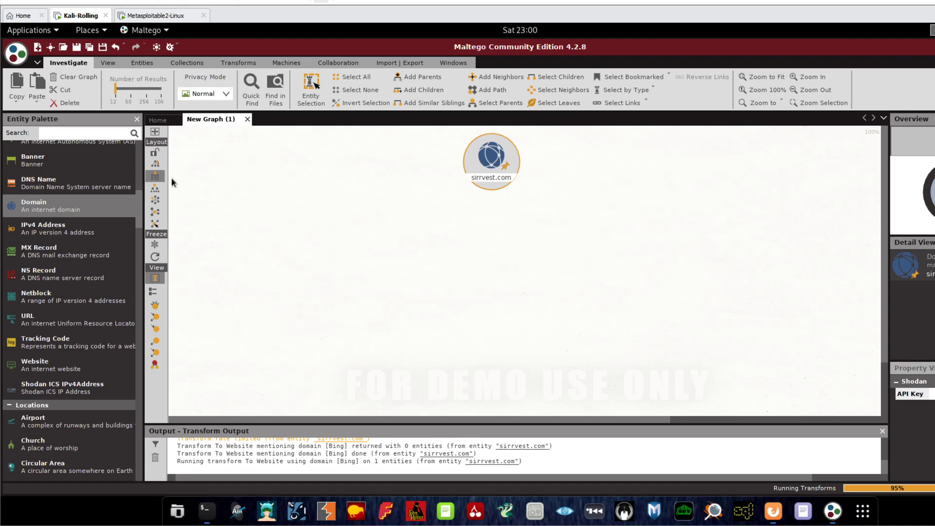
Re-lay out the graph, move sirrvest.com to the top, and scroll the transform output to review results.
{"action": "left_click", "coordinate": [154, 188]}
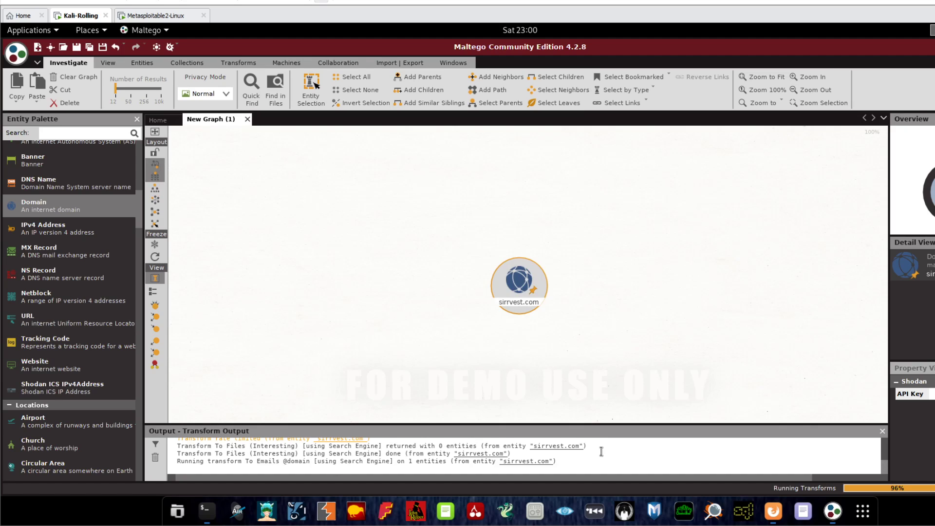
{"action": "left_click_drag", "start_coordinate": [517, 283], "coordinate": [481, 155]}
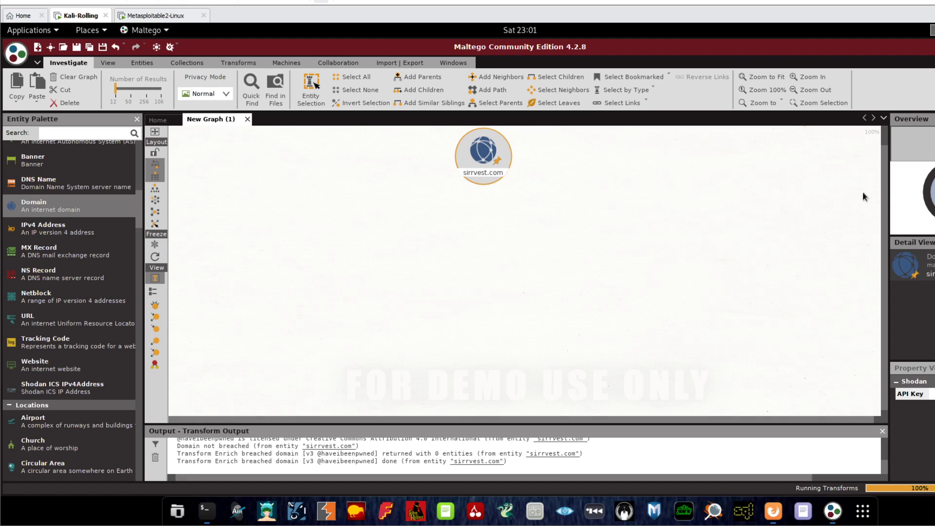
{"action": "left_click_drag", "start_coordinate": [888, 163], "coordinate": [886, 275]}
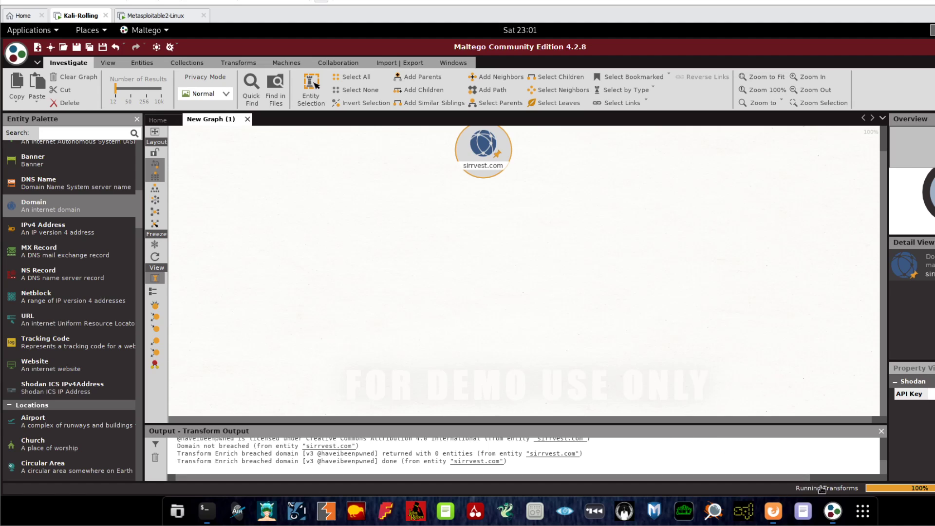
{"action": "left_click_drag", "start_coordinate": [882, 467], "coordinate": [883, 472]}
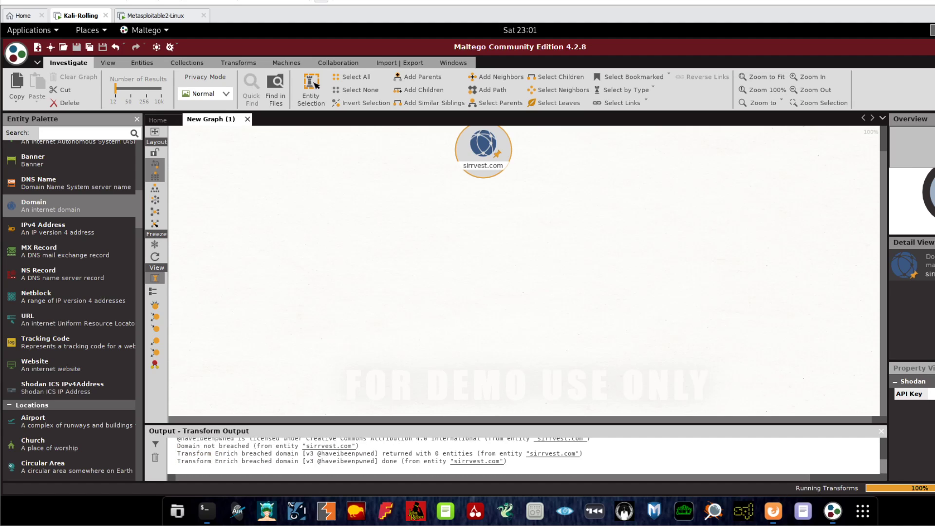
Show the latest transform log lines, then view the graph full-screen and return.
{"action": "left_click", "coordinate": [151, 155]}
{"action": "left_click", "coordinate": [152, 132]}
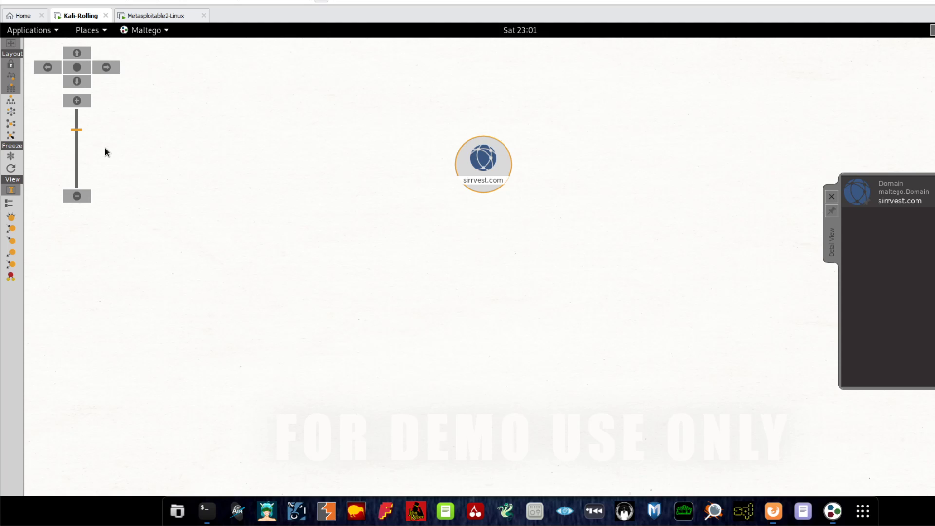
{"action": "left_click", "coordinate": [10, 43]}
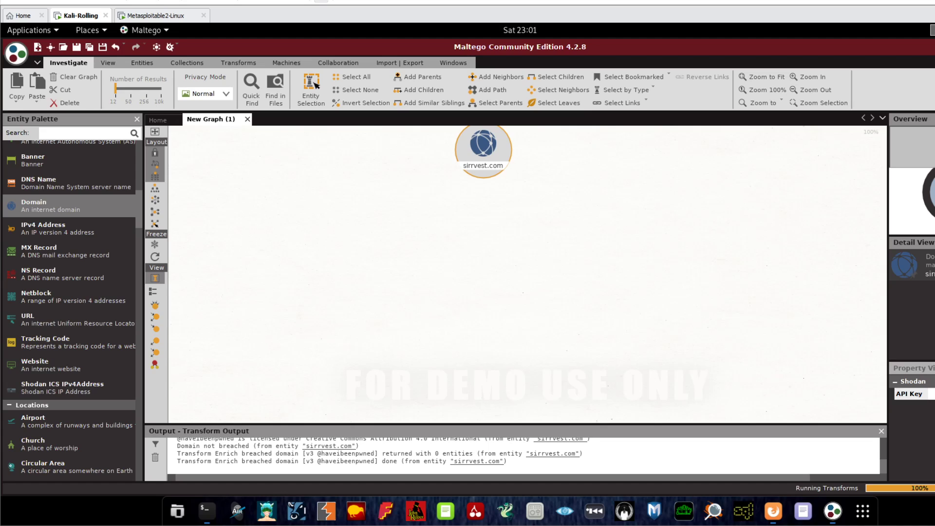
Open and dismiss sirrvest.com's transform list, then enlarge the transform output log.
{"action": "right_click", "coordinate": [489, 167]}
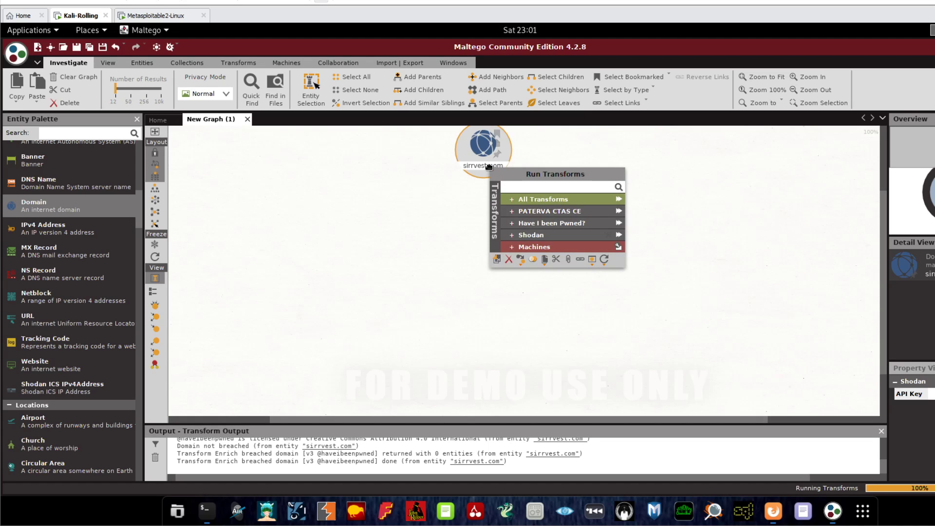
{"action": "left_click", "coordinate": [452, 203]}
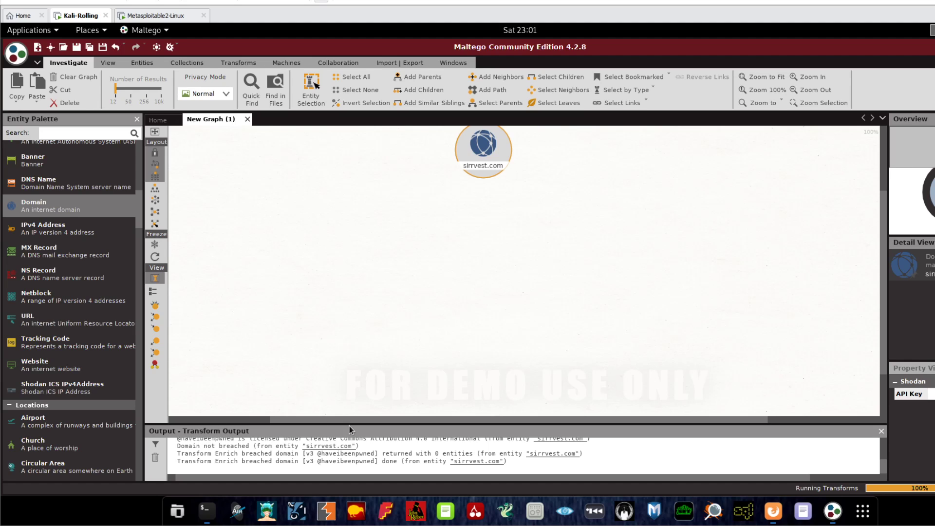
{"action": "left_click_drag", "start_coordinate": [349, 425], "coordinate": [347, 358]}
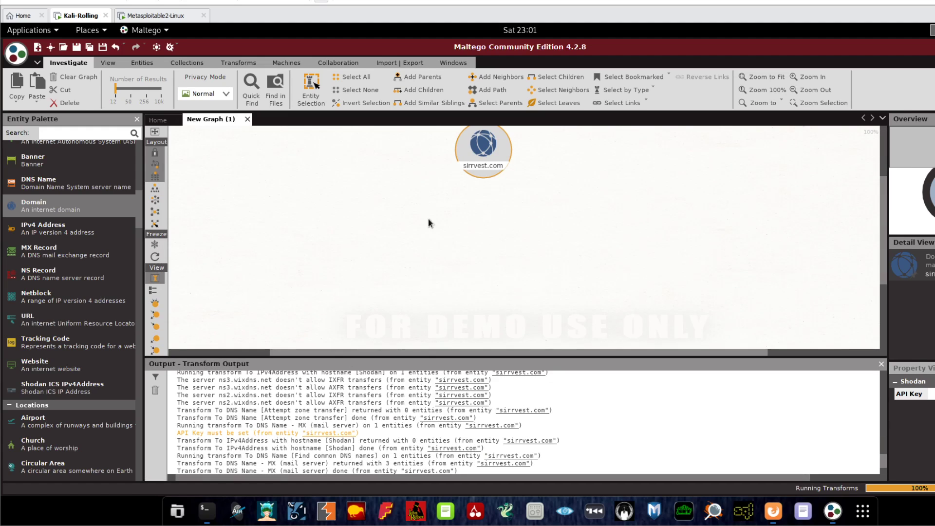
Browse sirrvest.com's Shodan transforms, then return to the top-level transform groups.
{"action": "right_click", "coordinate": [487, 154]}
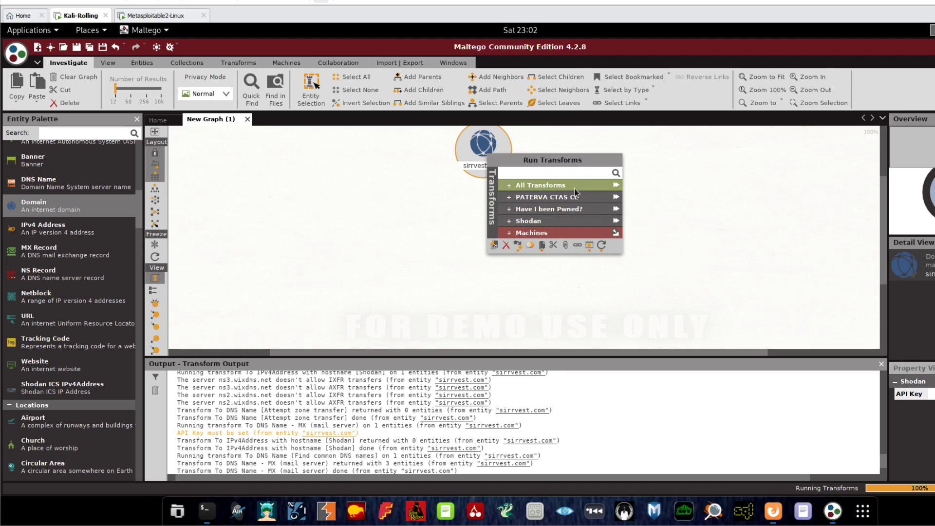
{"action": "left_click", "coordinate": [517, 221]}
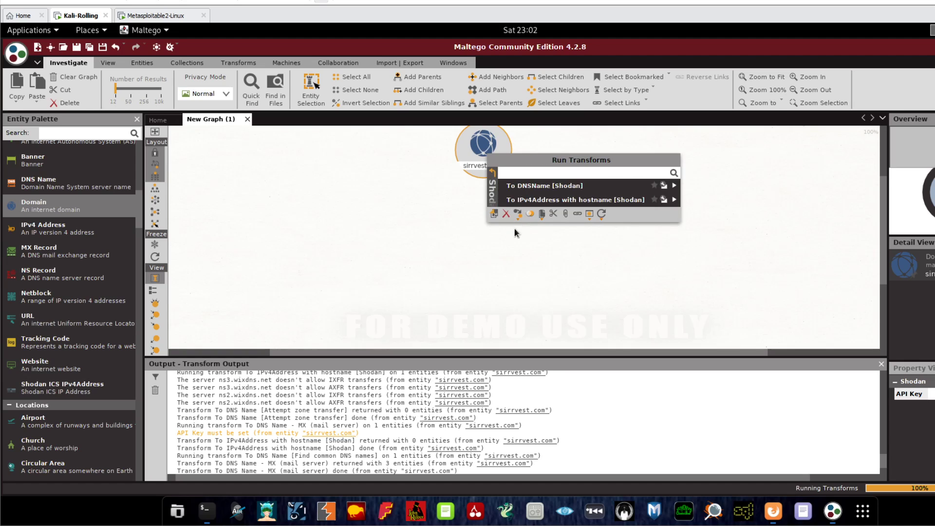
{"action": "left_click", "coordinate": [492, 173]}
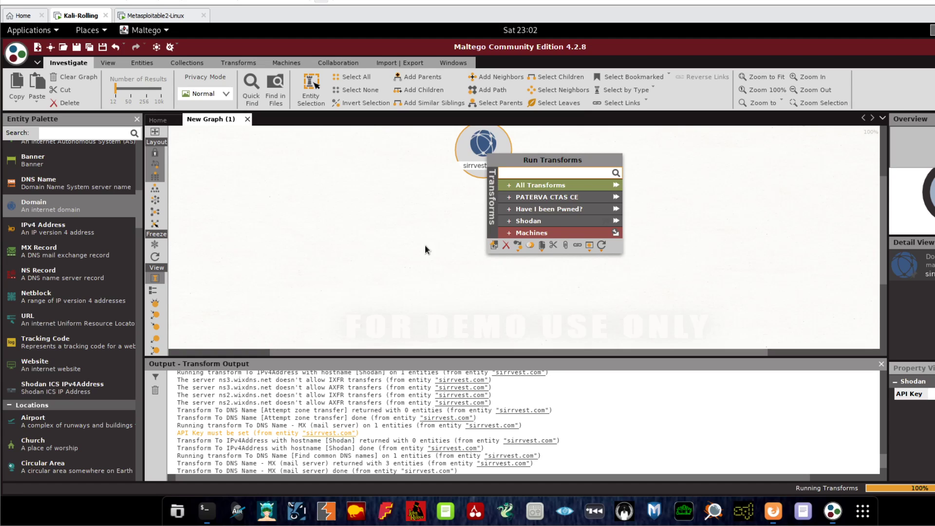
Edit the sirrvest.com label and select its whole name for replacing.
{"action": "double_click", "coordinate": [471, 167]}
{"action": "left_click", "coordinate": [476, 168]}
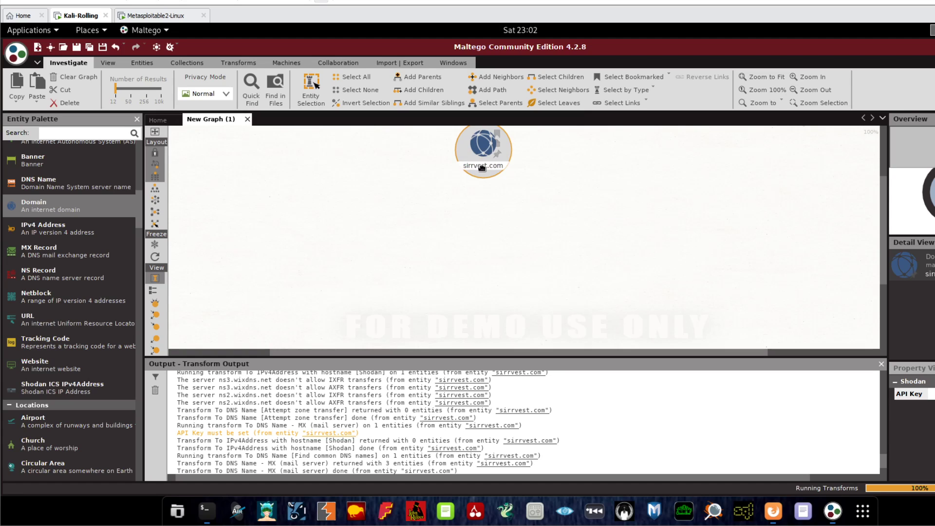
{"action": "double_click", "coordinate": [484, 165]}
{"action": "left_click", "coordinate": [484, 165]}
{"action": "double_click", "coordinate": [485, 165]}
{"action": "left_click", "coordinate": [485, 165]}
{"action": "left_click_drag", "start_coordinate": [502, 165], "coordinate": [472, 166]}
{"action": "left_click", "coordinate": [474, 174]}
{"action": "double_click", "coordinate": [472, 165]}
{"action": "double_click", "coordinate": [476, 165]}
Rename the domain to hak5.com, run transforms on it, and shrink the output log.
{"action": "type", "text": "hak5.com"}
{"action": "left_click", "coordinate": [480, 156]}
{"action": "right_click", "coordinate": [481, 155]}
{"action": "left_click", "coordinate": [603, 185]}
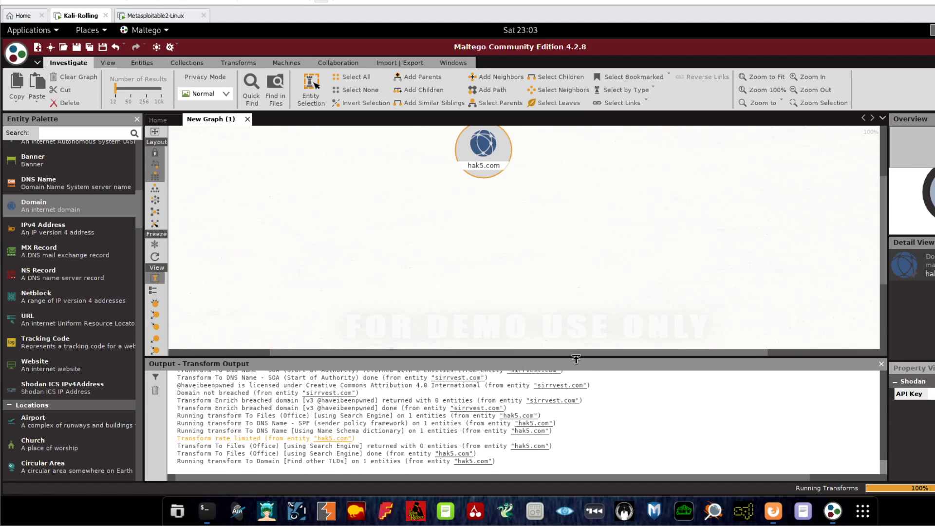
{"action": "mouse_move", "coordinate": [578, 360]}
{"action": "left_mouse_down"}
{"action": "mouse_move", "coordinate": [579, 480]}
{"action": "mouse_move", "coordinate": [576, 363]}
{"action": "left_mouse_up"}
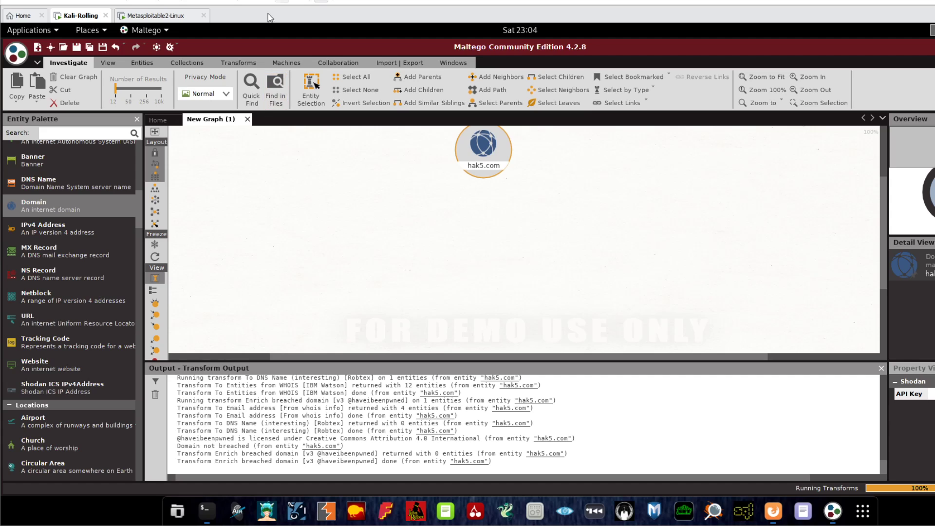
Add a google.com Domain entity and run PATERVA CTAS CE All Transforms on it.
{"action": "left_click_drag", "start_coordinate": [48, 206], "coordinate": [299, 171]}
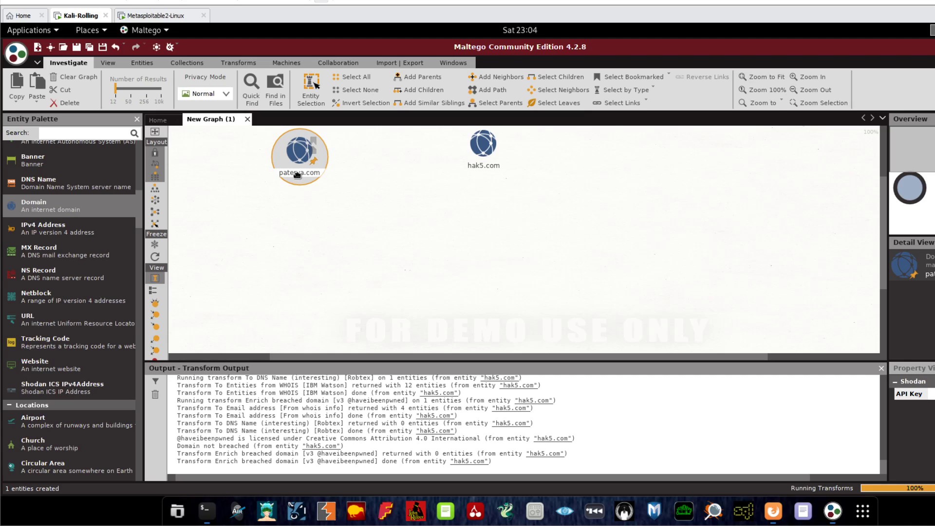
{"action": "left_click", "coordinate": [298, 173]}
{"action": "type", "text": "g"}
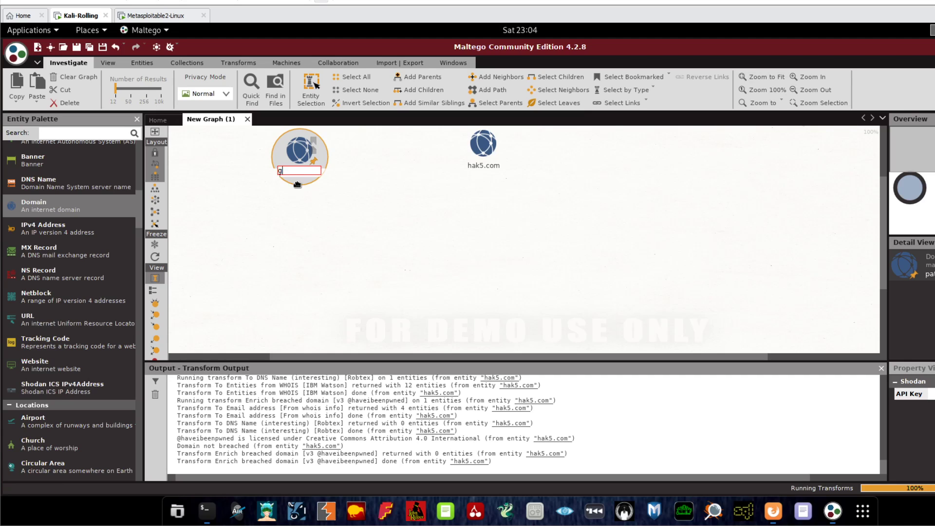
{"action": "type", "text": "oogle.com"}
{"action": "key", "text": "Return"}
{"action": "right_click", "coordinate": [300, 158]}
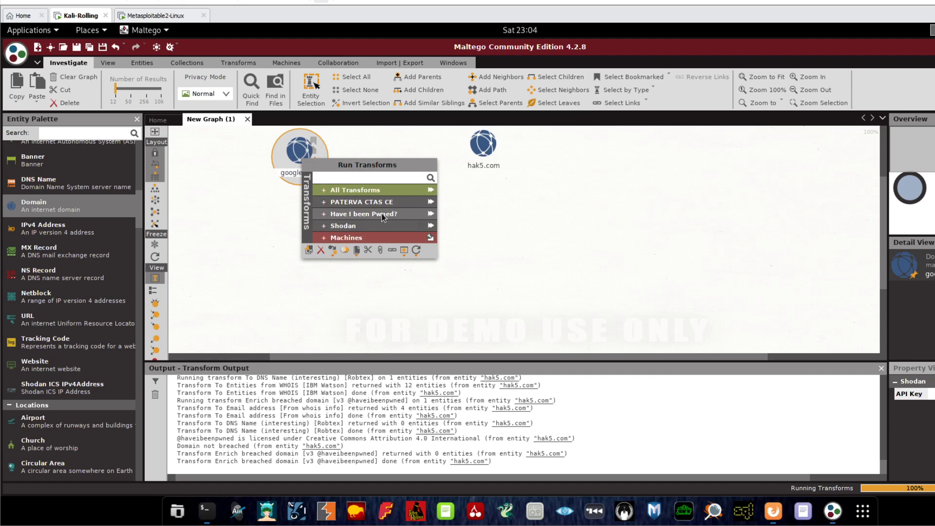
{"action": "left_click", "coordinate": [430, 201]}
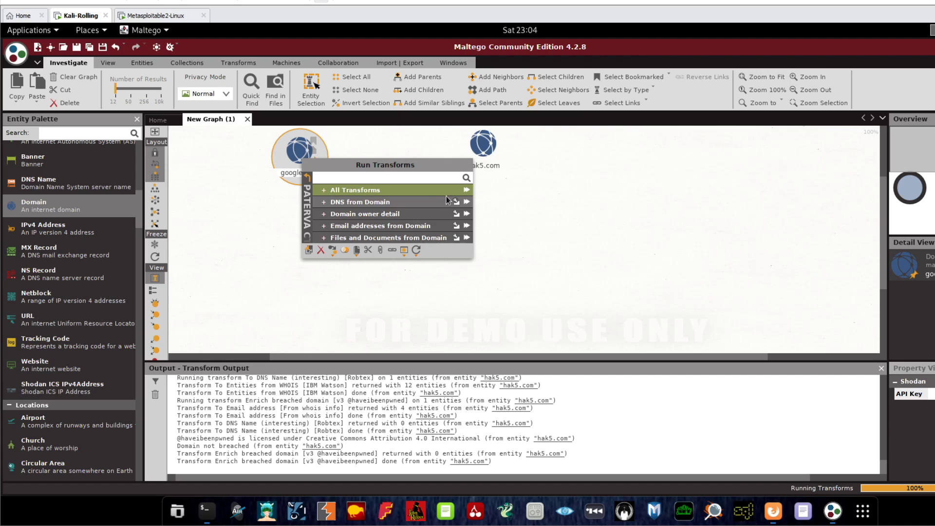
{"action": "left_click", "coordinate": [370, 189]}
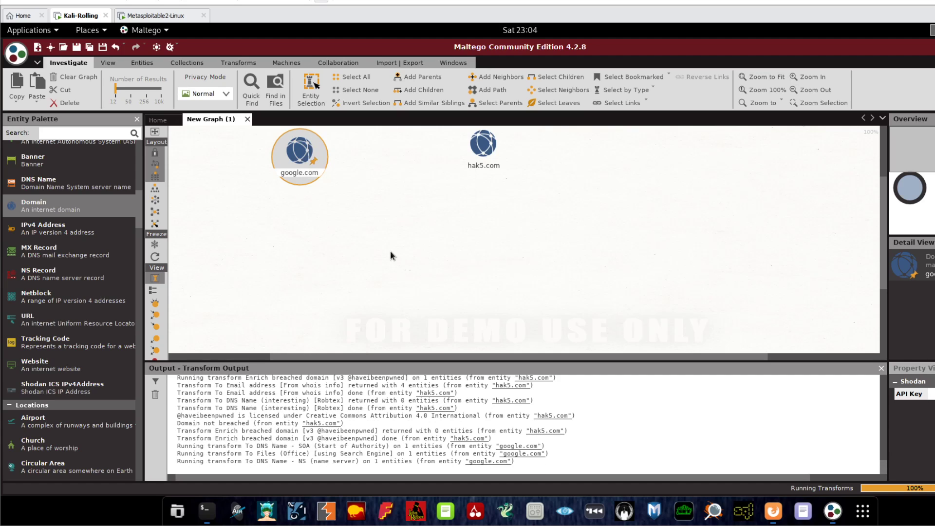
Reposition hak5.com and google.com on the canvas and collapse the output log.
{"action": "left_click_drag", "start_coordinate": [482, 145], "coordinate": [695, 153]}
{"action": "right_click", "coordinate": [476, 150]}
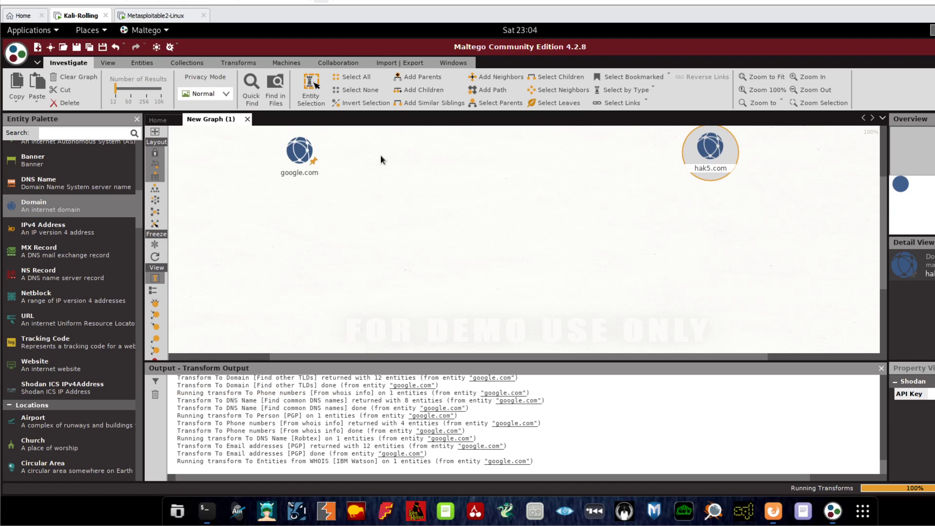
{"action": "left_click", "coordinate": [298, 151]}
{"action": "mouse_move", "coordinate": [298, 151]}
{"action": "left_mouse_down"}
{"action": "mouse_move", "coordinate": [288, 149]}
{"action": "mouse_move", "coordinate": [304, 150]}
{"action": "left_mouse_up"}
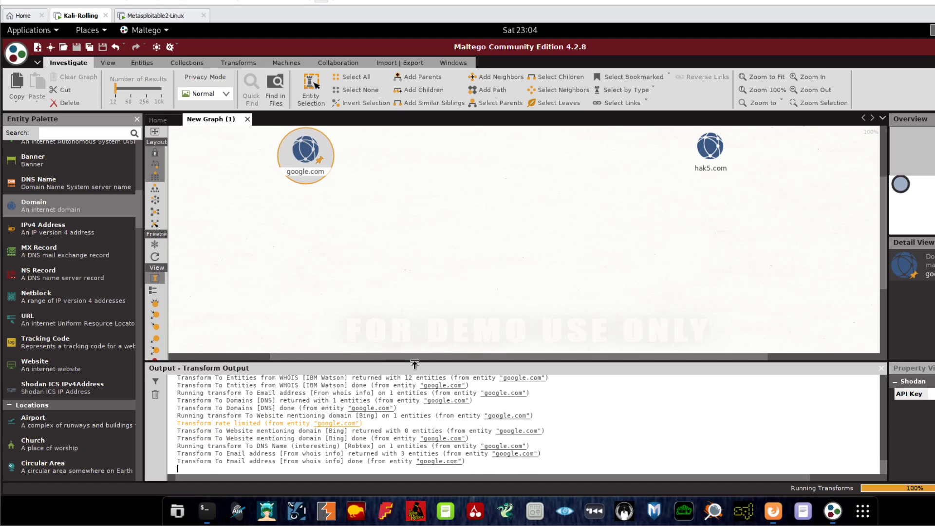
{"action": "left_click_drag", "start_coordinate": [414, 363], "coordinate": [415, 392]}
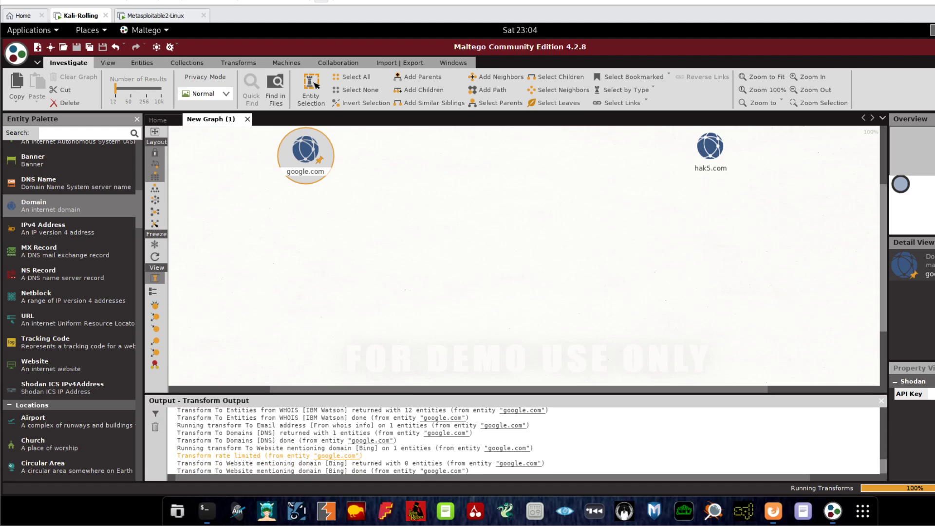
Decline cancelling the running transforms and refresh the graph to display their results.
{"action": "left_click", "coordinate": [925, 494]}
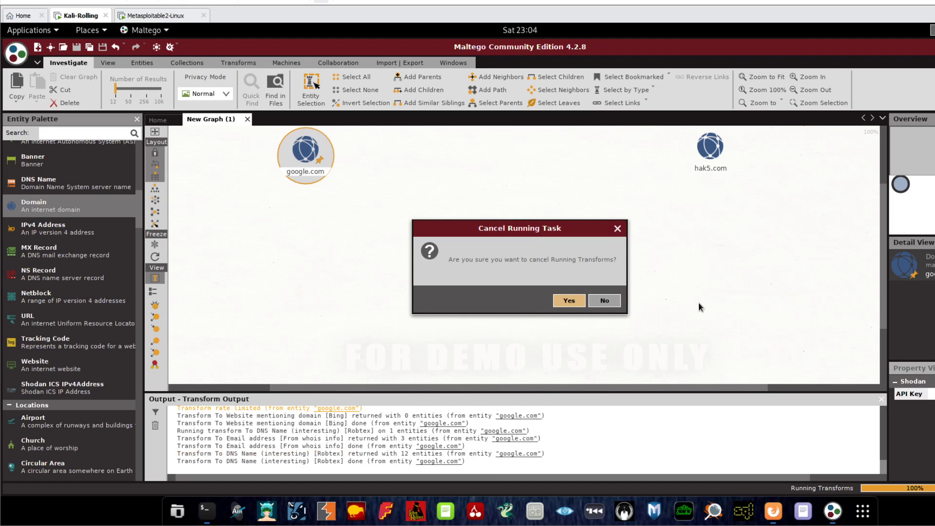
{"action": "left_click", "coordinate": [608, 300]}
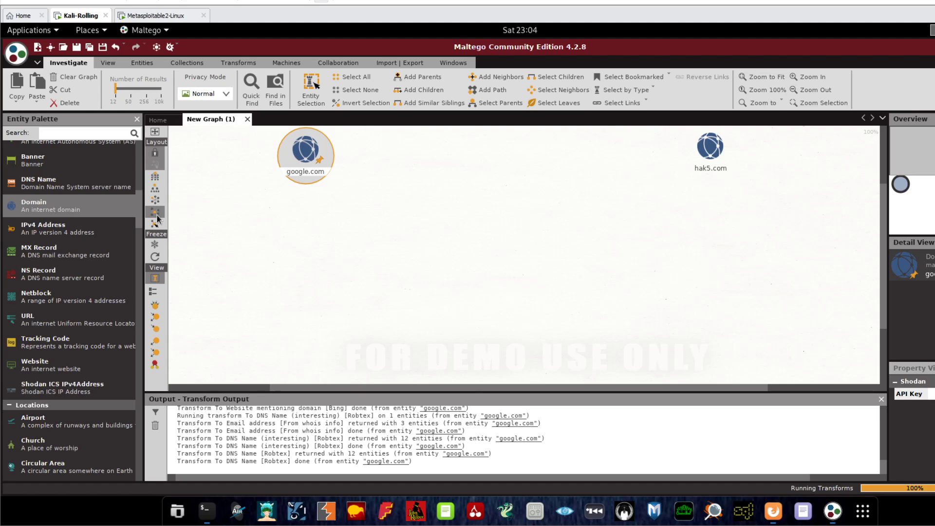
{"action": "left_click", "coordinate": [156, 258]}
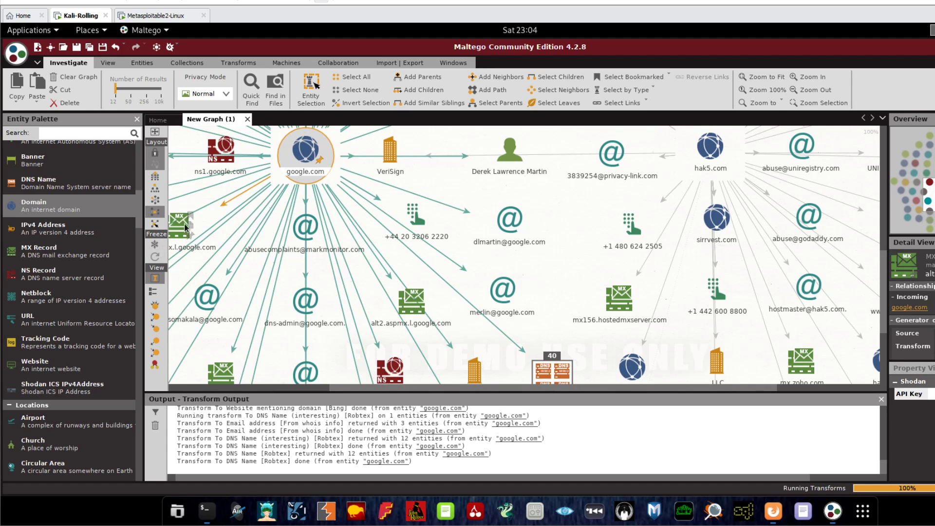
Delete google.com and its links from the graph.
{"action": "right_click", "coordinate": [324, 159]}
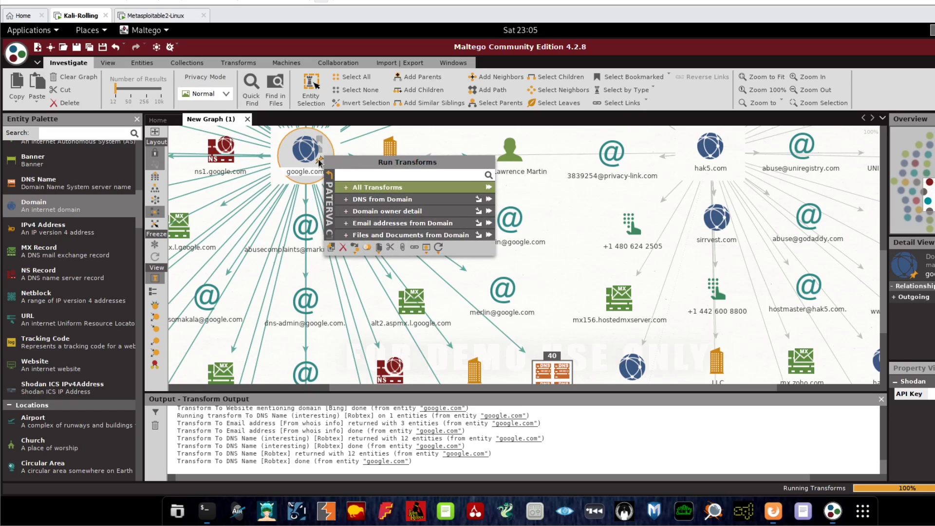
{"action": "left_click", "coordinate": [346, 250]}
{"action": "left_click", "coordinate": [476, 307]}
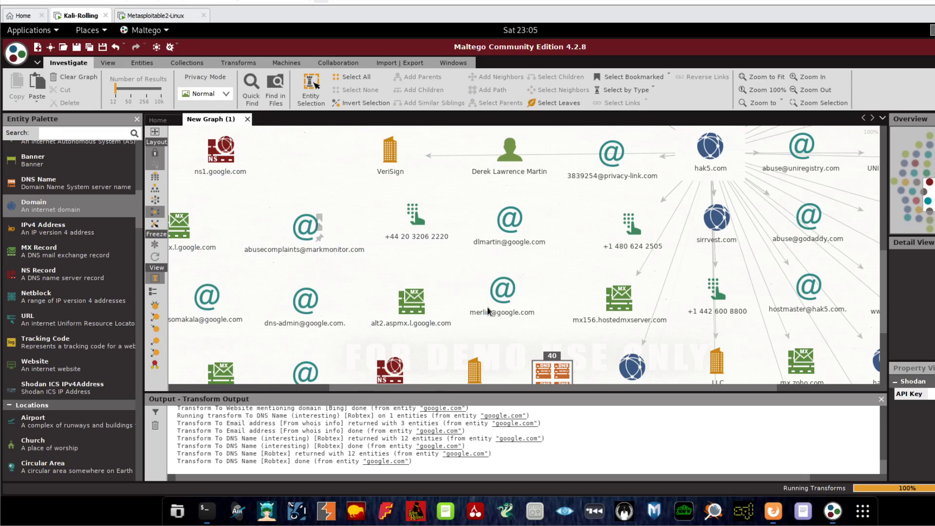
Pan the graph, discard an accidental new link, and close the New Graph (1) tab.
{"action": "left_click", "coordinate": [217, 389]}
{"action": "left_click_drag", "start_coordinate": [322, 351], "coordinate": [932, 397]}
{"action": "left_click", "coordinate": [602, 337]}
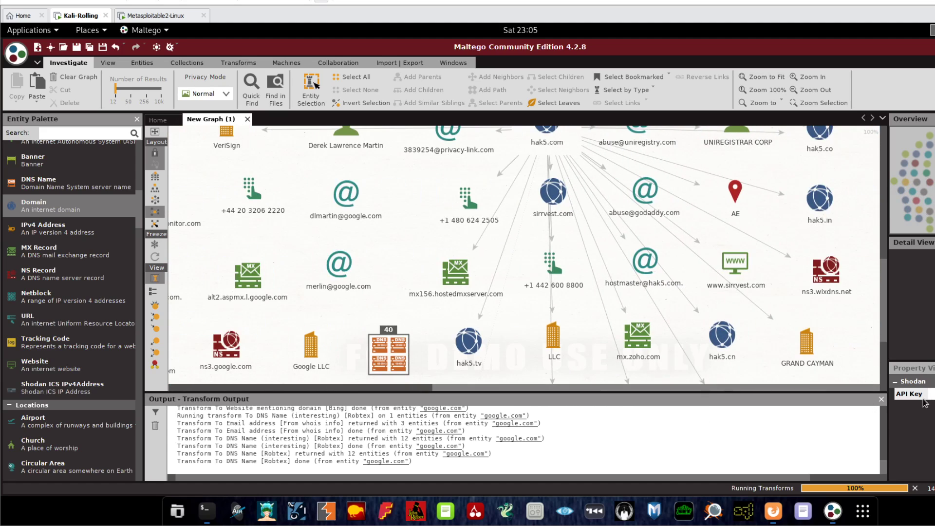
{"action": "left_click_drag", "start_coordinate": [882, 299], "coordinate": [881, 220]}
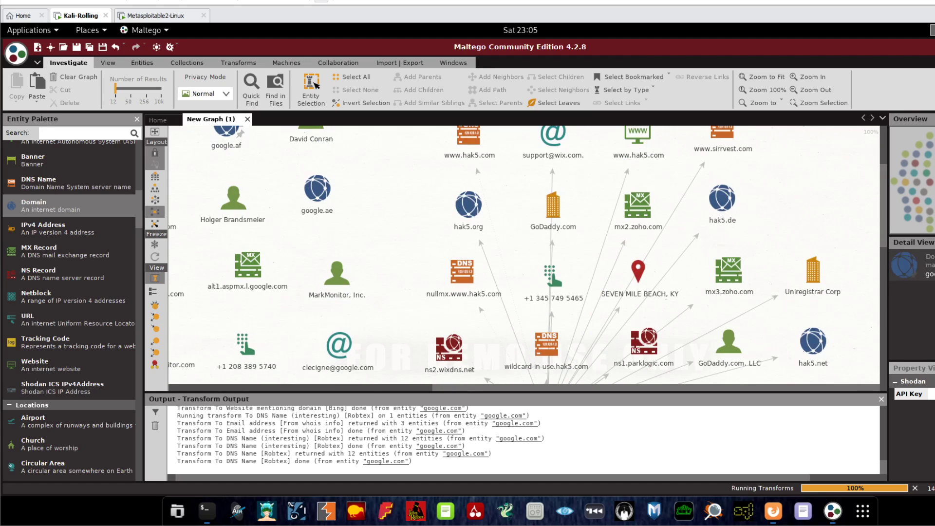
{"action": "left_click", "coordinate": [248, 118]}
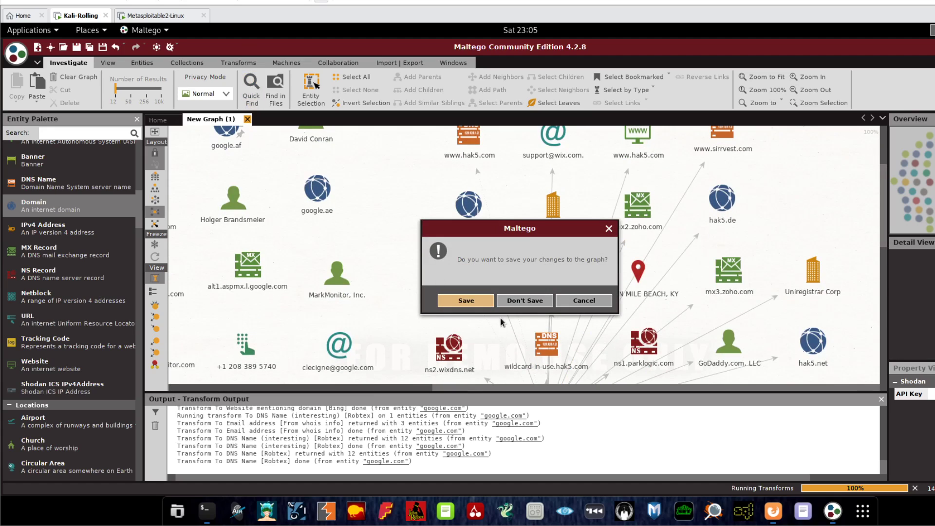
Discard the old graph, start a new one, and add a Domain entity named hak5.com.
{"action": "left_click", "coordinate": [506, 298]}
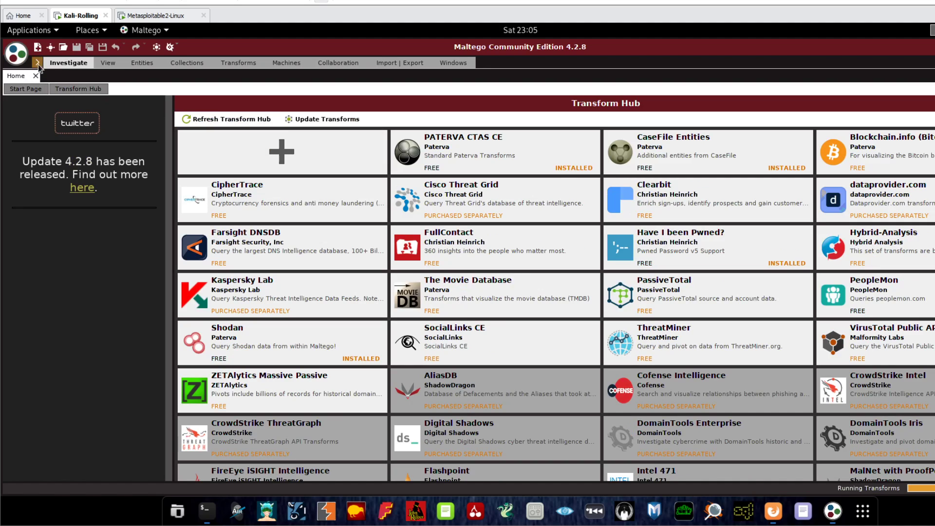
{"action": "left_click", "coordinate": [38, 47]}
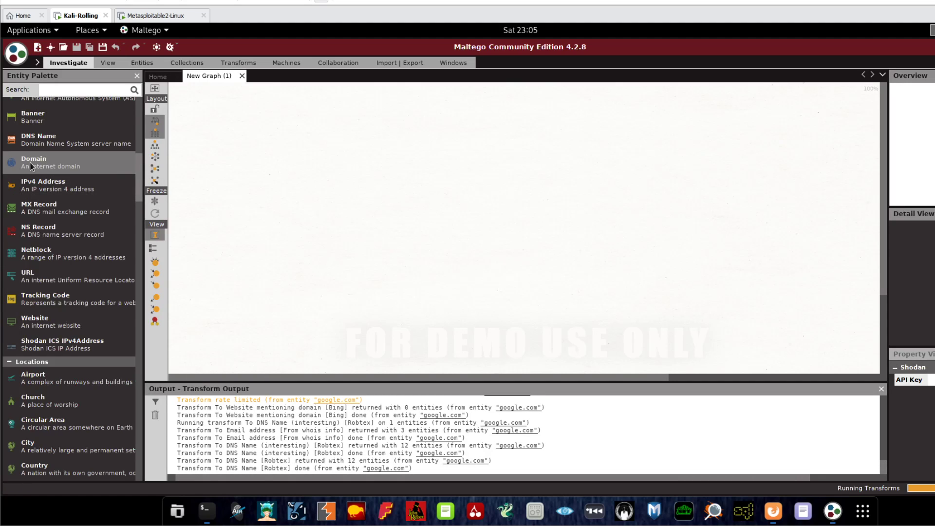
{"action": "left_click_drag", "start_coordinate": [30, 166], "coordinate": [519, 138]}
{"action": "double_click", "coordinate": [522, 116]}
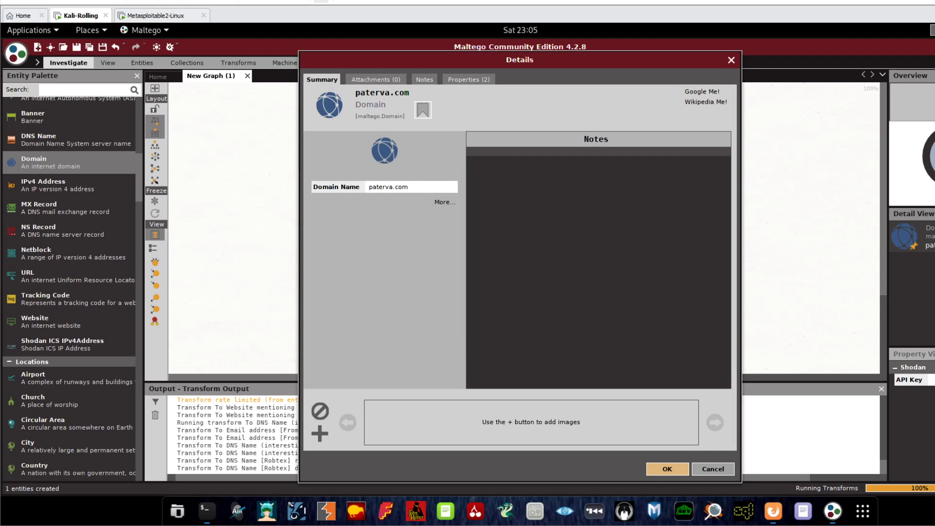
{"action": "type", "text": "hak5"}
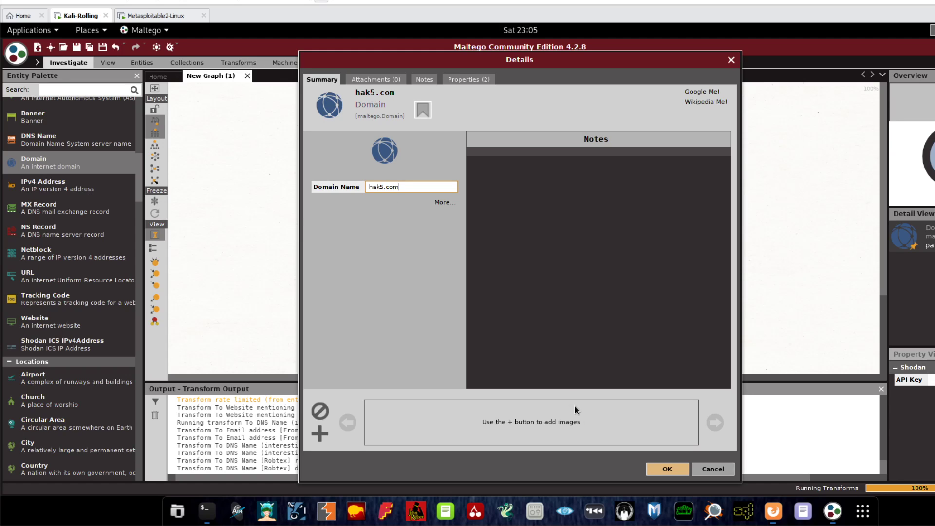
{"action": "left_click", "coordinate": [654, 468]}
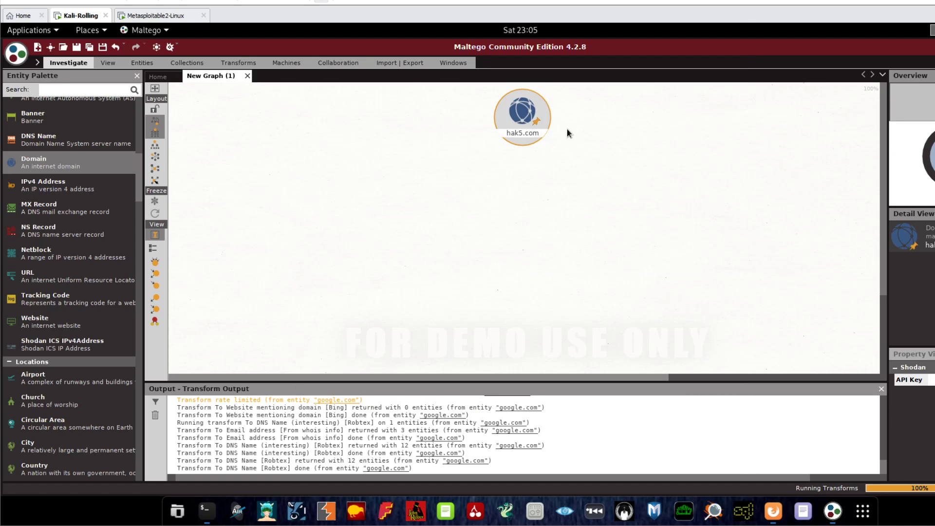
Run PATERVA CTAS CE All Transforms on hak5.com and refresh the graph to show the results.
{"action": "right_click", "coordinate": [538, 121]}
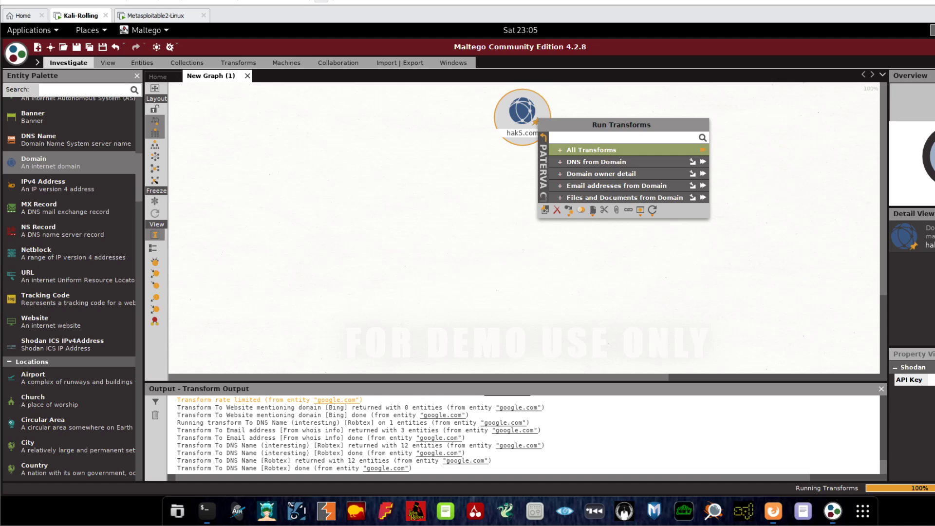
{"action": "left_click", "coordinate": [702, 149]}
{"action": "left_click_drag", "start_coordinate": [524, 108], "coordinate": [501, 107]}
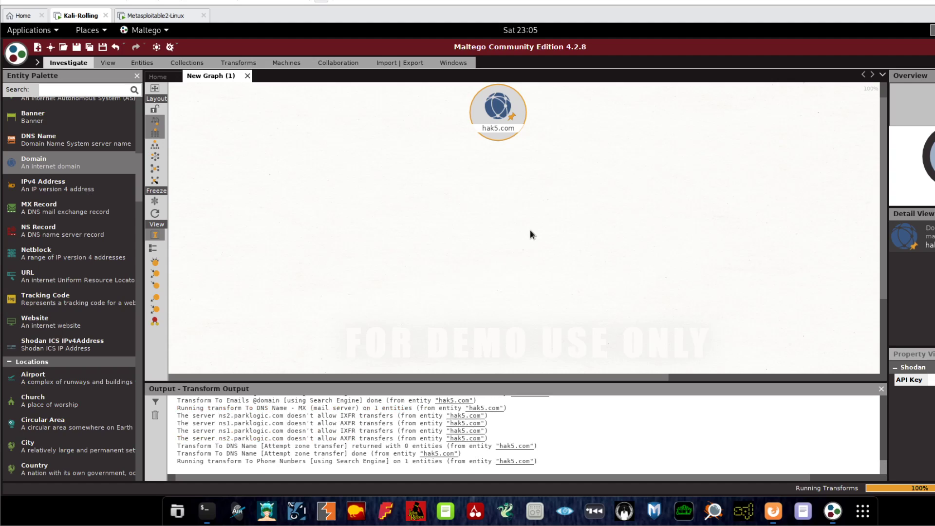
{"action": "left_click", "coordinate": [156, 213]}
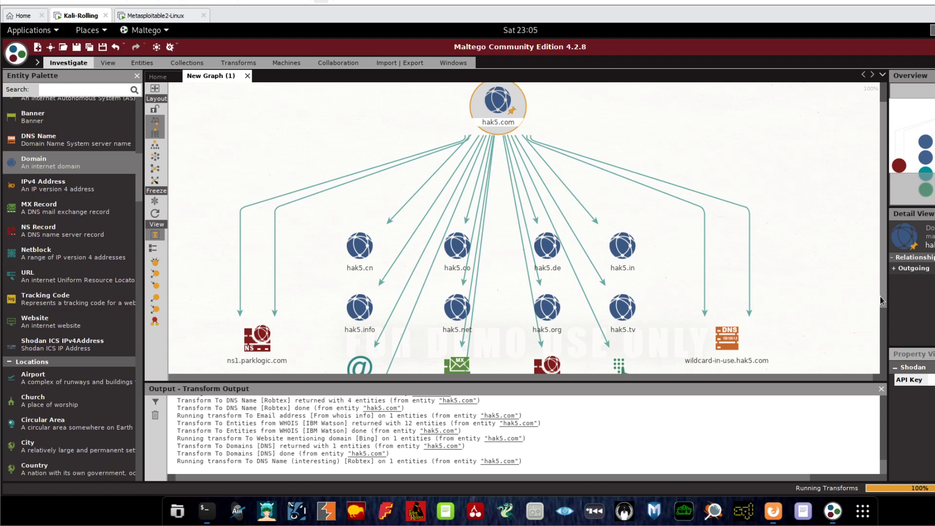
{"action": "left_click_drag", "start_coordinate": [881, 296], "coordinate": [884, 334]}
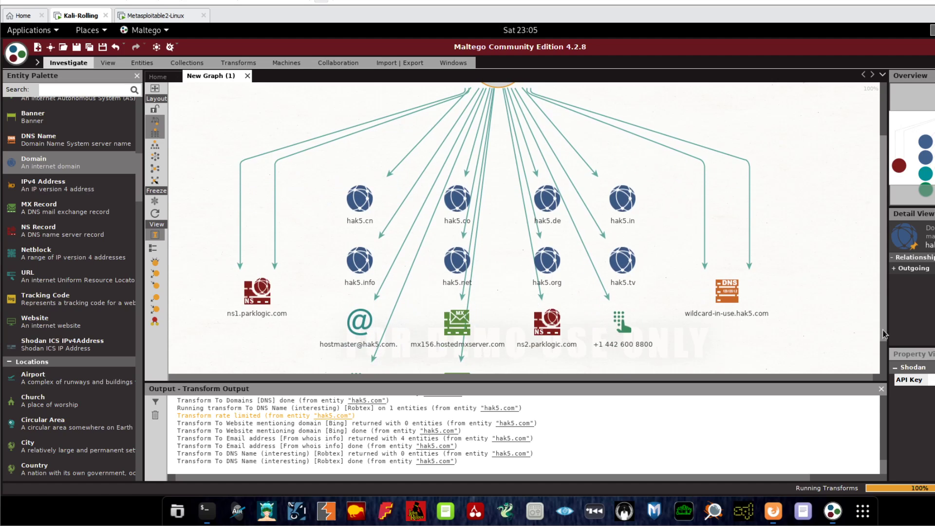
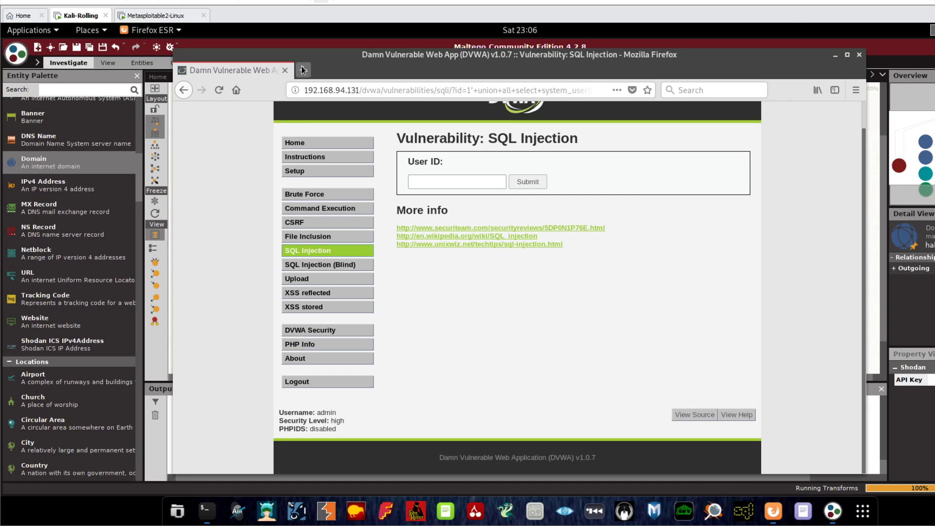
In a new Firefox tab, try hak5.tc, then correct the address to hak5.tv once Server Not Found appears.
{"action": "left_click", "coordinate": [302, 70]}
{"action": "type", "text": "hak5.t"}
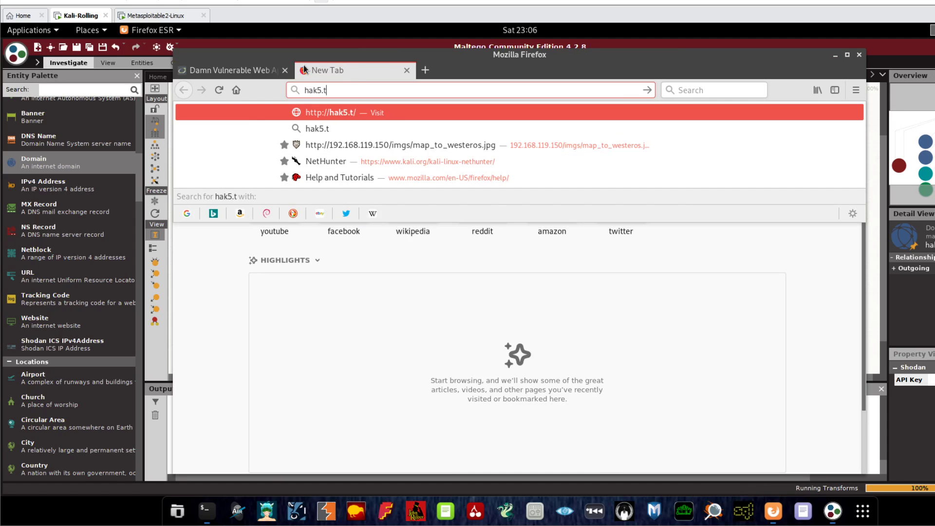
{"action": "type", "text": "c"}
{"action": "key", "text": "Return"}
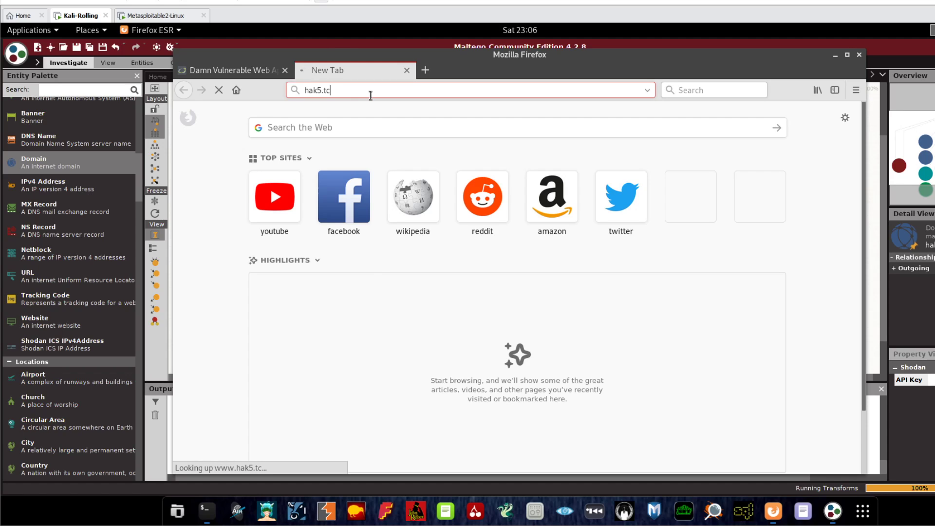
{"action": "left_click", "coordinate": [383, 91]}
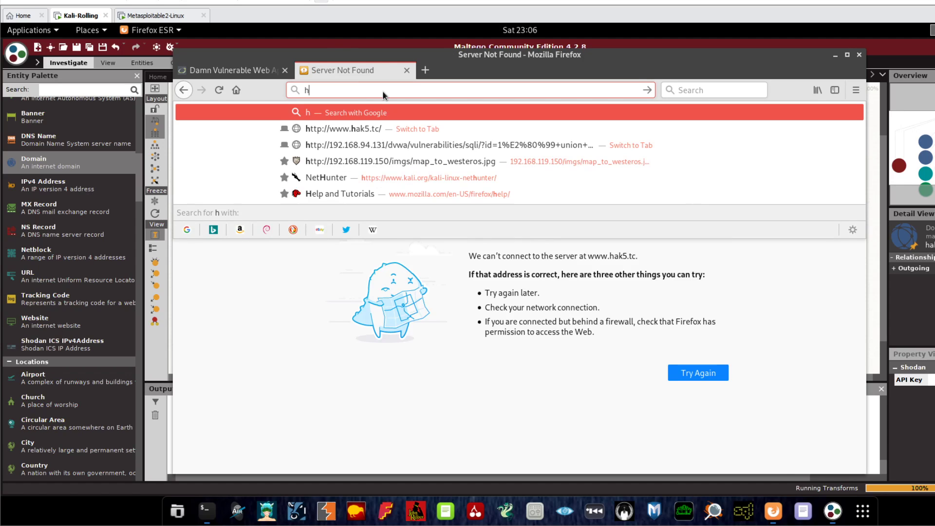
{"action": "type", "text": "hak5.tv"}
{"action": "key", "text": "Return"}
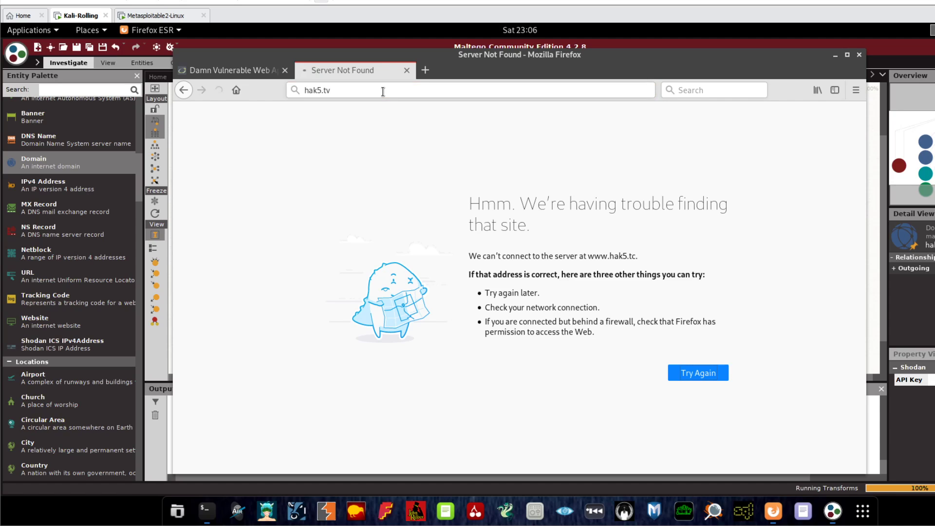
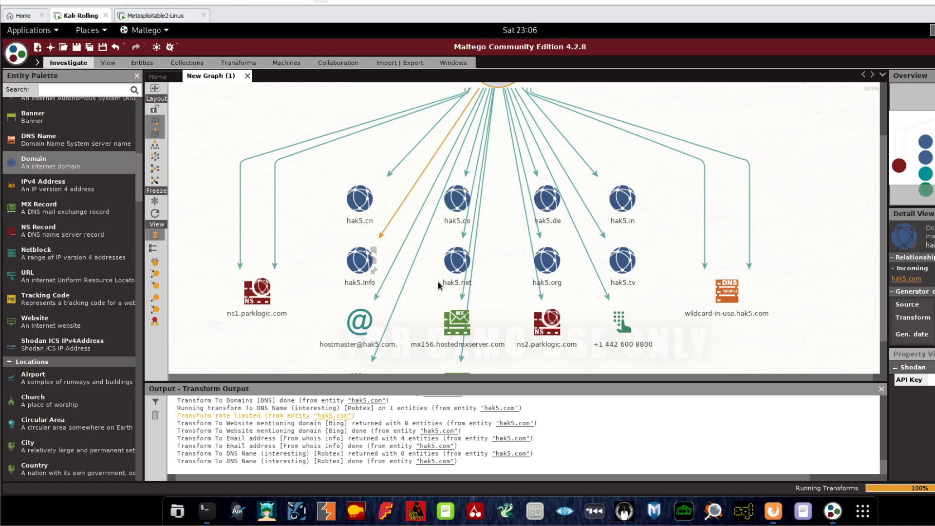
Scroll the graph and inspect the link coming from hak5.com.
{"action": "left_click_drag", "start_coordinate": [883, 318], "coordinate": [884, 375]}
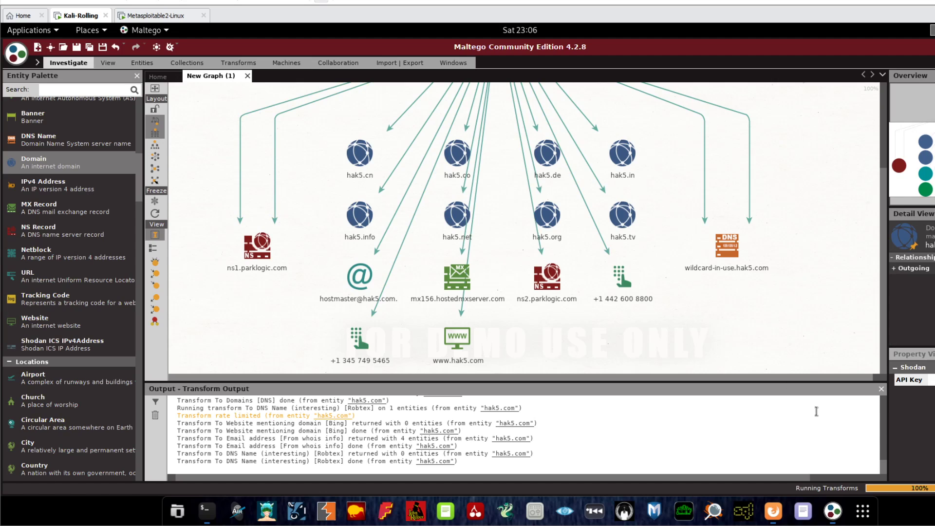
{"action": "left_click", "coordinate": [884, 459]}
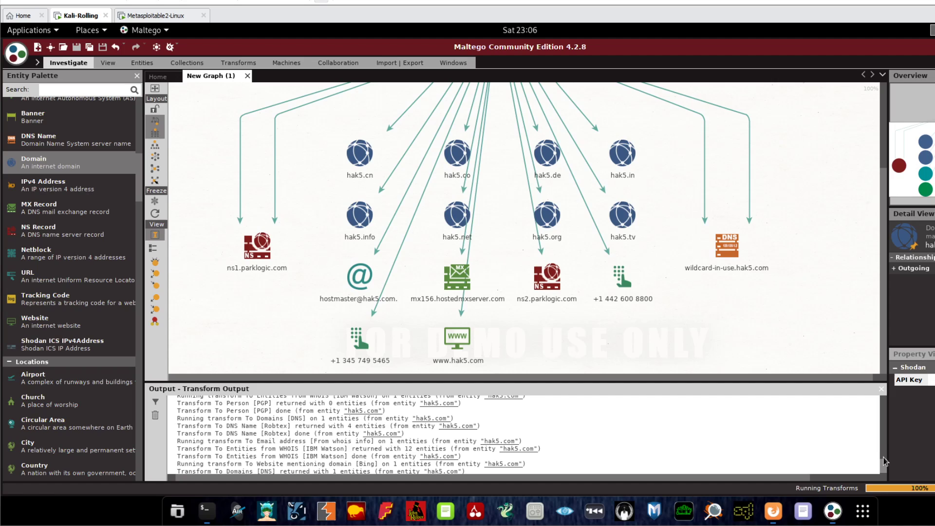
{"action": "left_click_drag", "start_coordinate": [884, 460], "coordinate": [886, 476]}
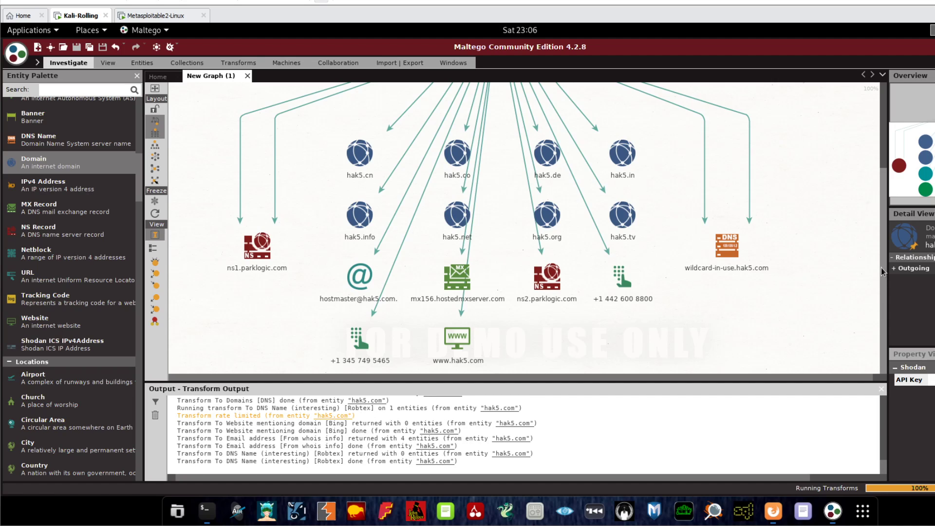
{"action": "left_click_drag", "start_coordinate": [882, 271], "coordinate": [886, 327]}
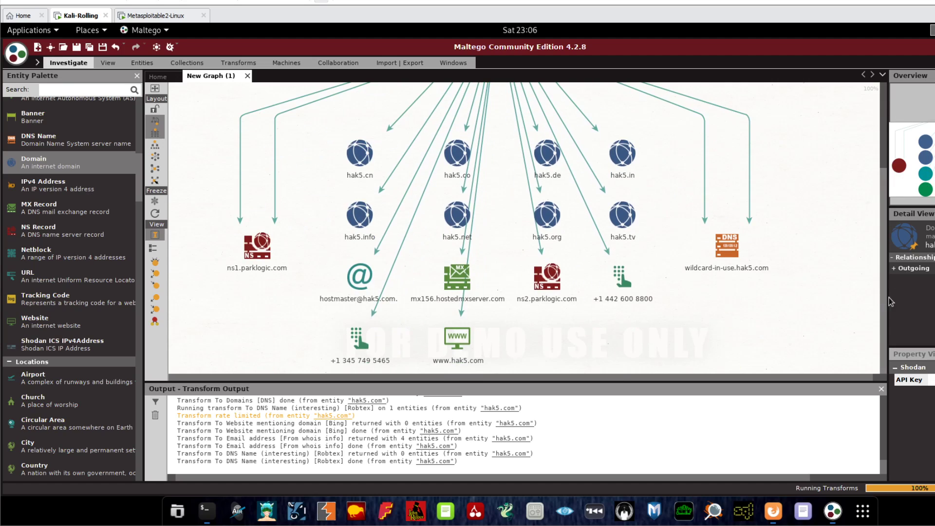
{"action": "left_click", "coordinate": [479, 93]}
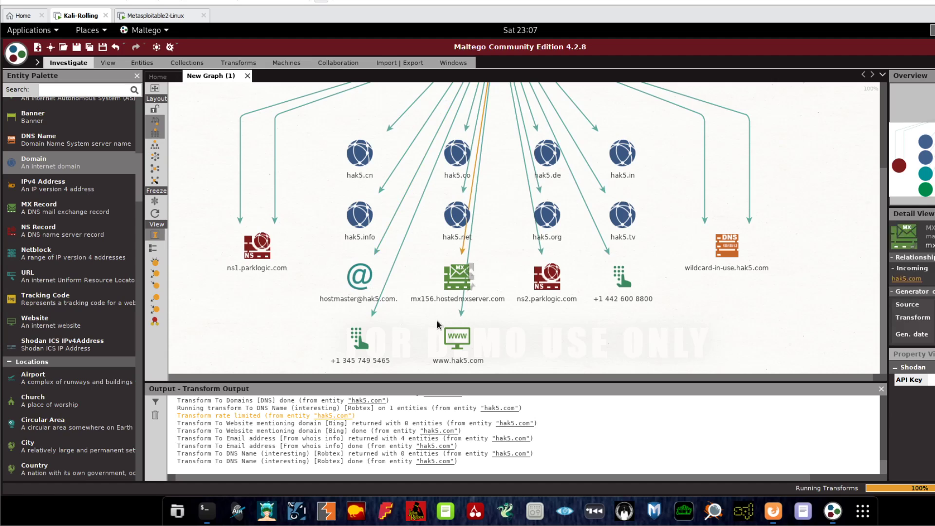
{"action": "right_click", "coordinate": [450, 339]}
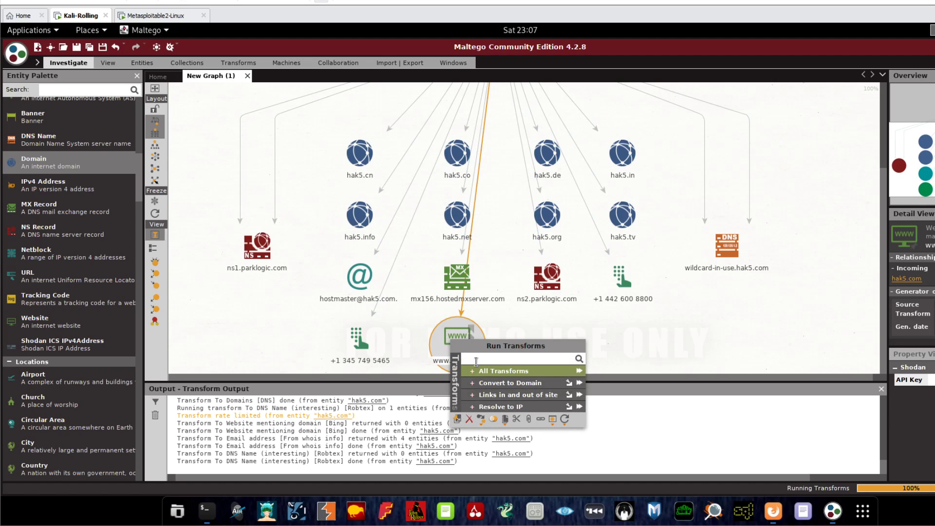
{"action": "left_click", "coordinate": [579, 370]}
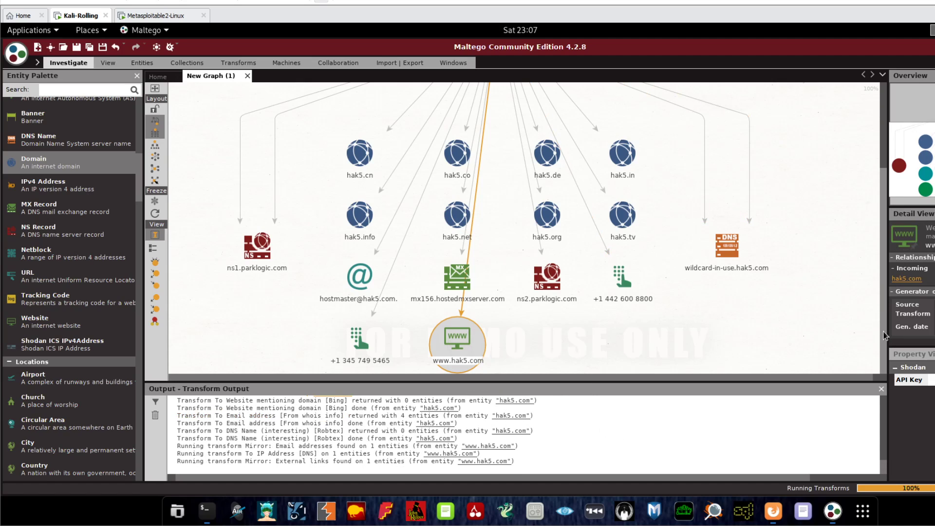
{"action": "left_click", "coordinate": [155, 214]}
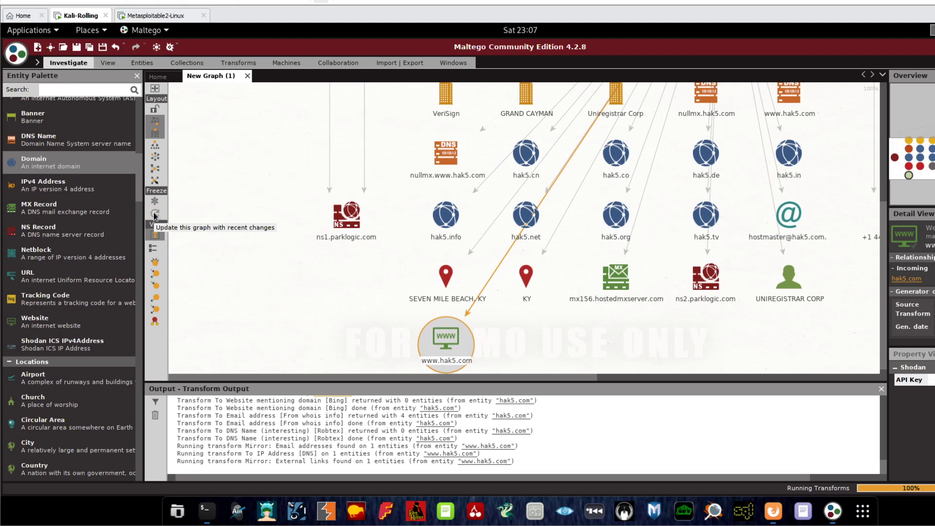
{"action": "left_click_drag", "start_coordinate": [636, 379], "coordinate": [674, 381]}
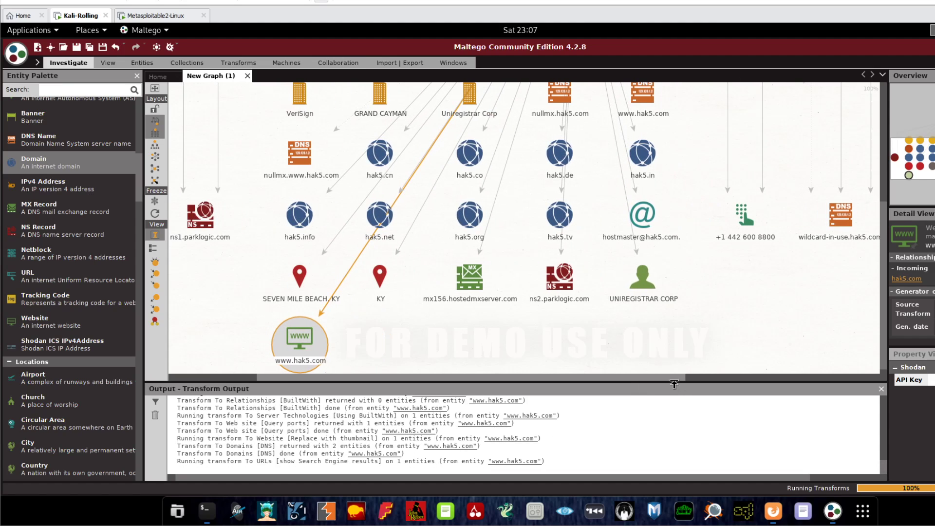
{"action": "left_click_drag", "start_coordinate": [879, 357], "coordinate": [883, 376]}
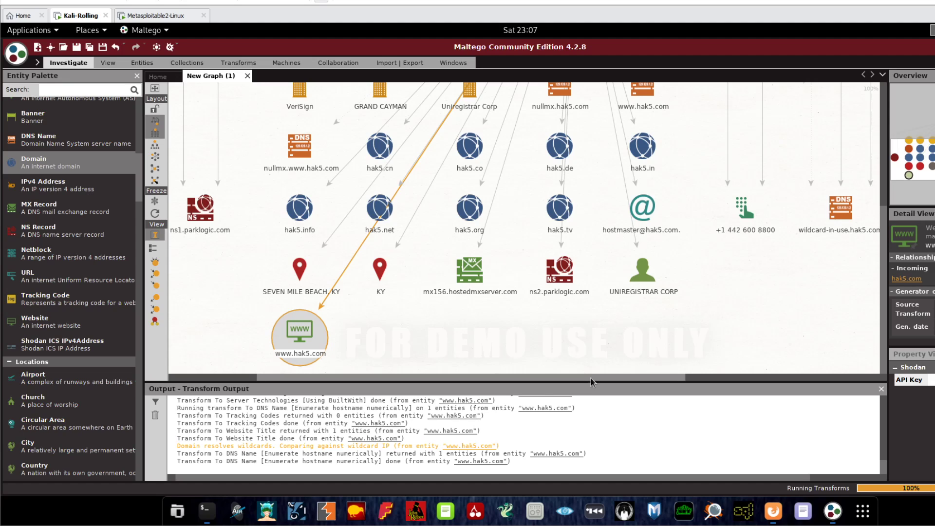
{"action": "left_click_drag", "start_coordinate": [591, 378], "coordinate": [543, 338]}
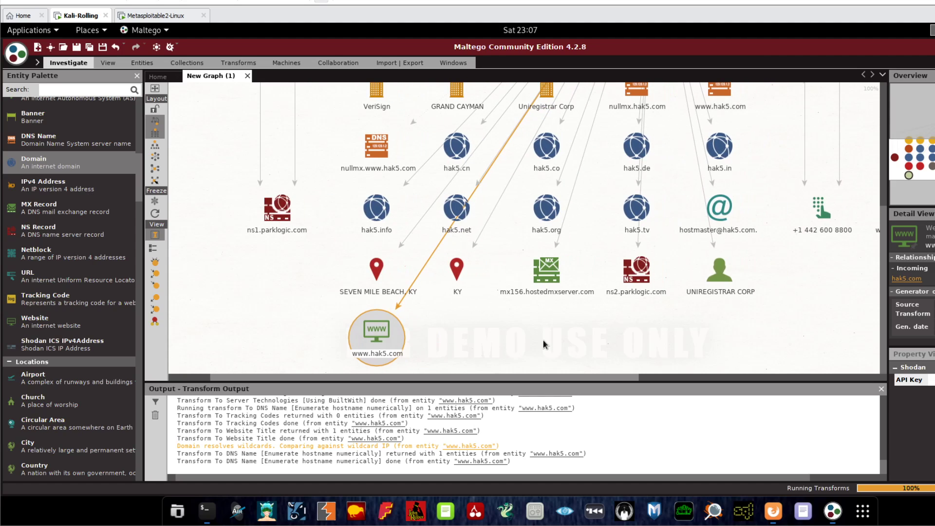
{"action": "left_click_drag", "start_coordinate": [882, 371], "coordinate": [876, 295]}
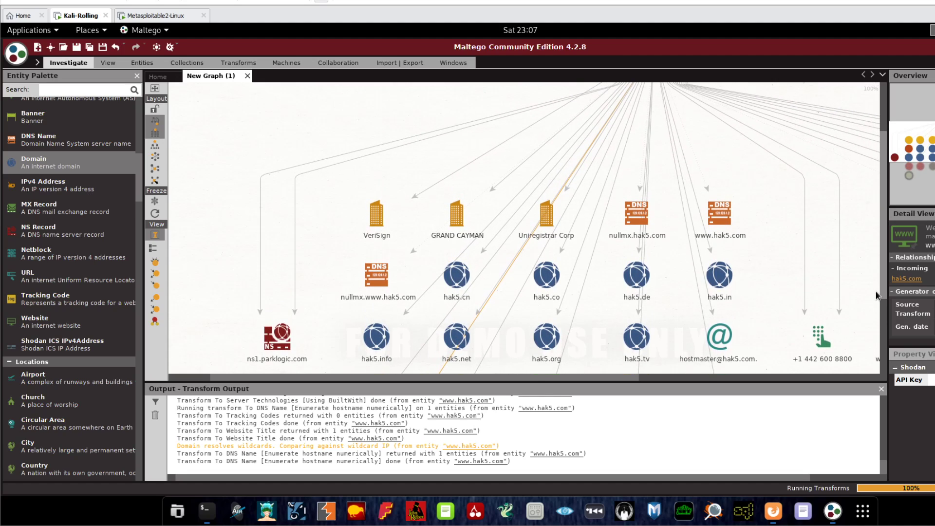
{"action": "left_click", "coordinate": [645, 213]}
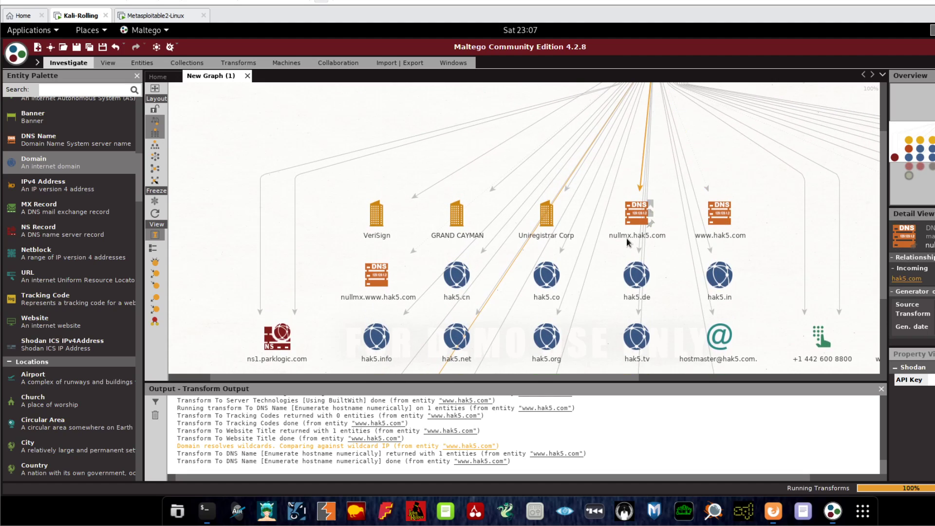
{"action": "left_click", "coordinate": [456, 217]}
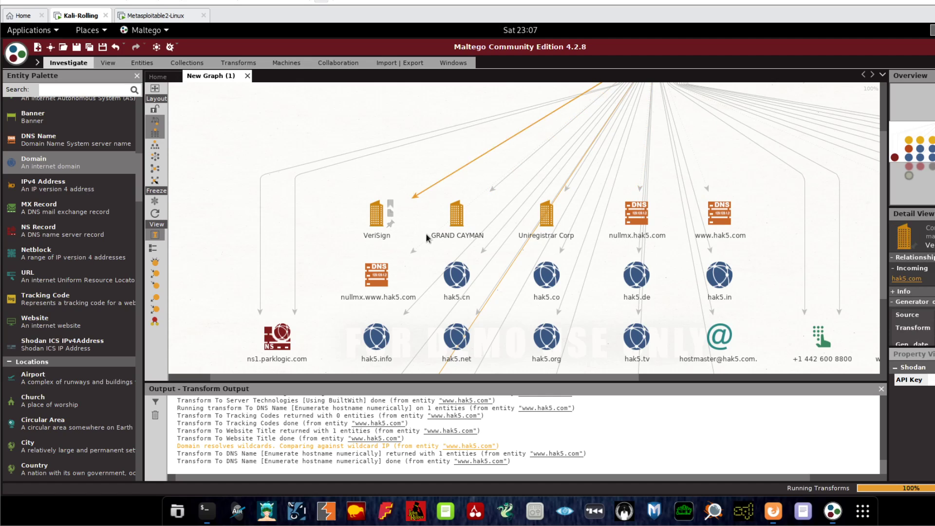
{"action": "double_click", "coordinate": [461, 218]}
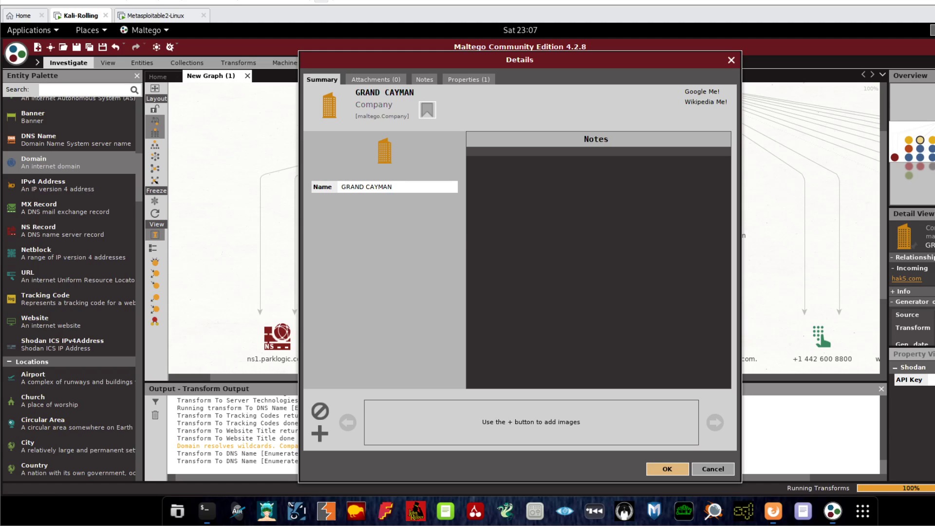
{"action": "left_click", "coordinate": [712, 469]}
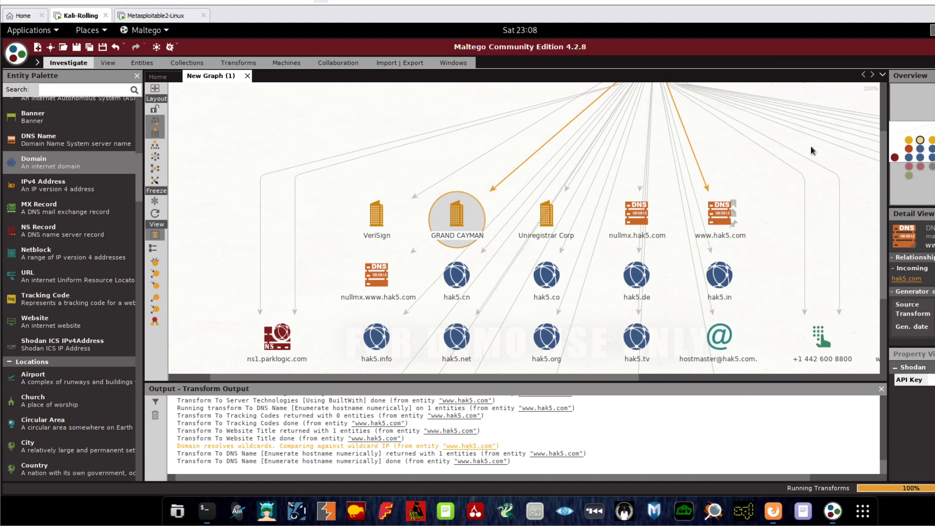
{"action": "left_click_drag", "start_coordinate": [884, 184], "coordinate": [886, 312]}
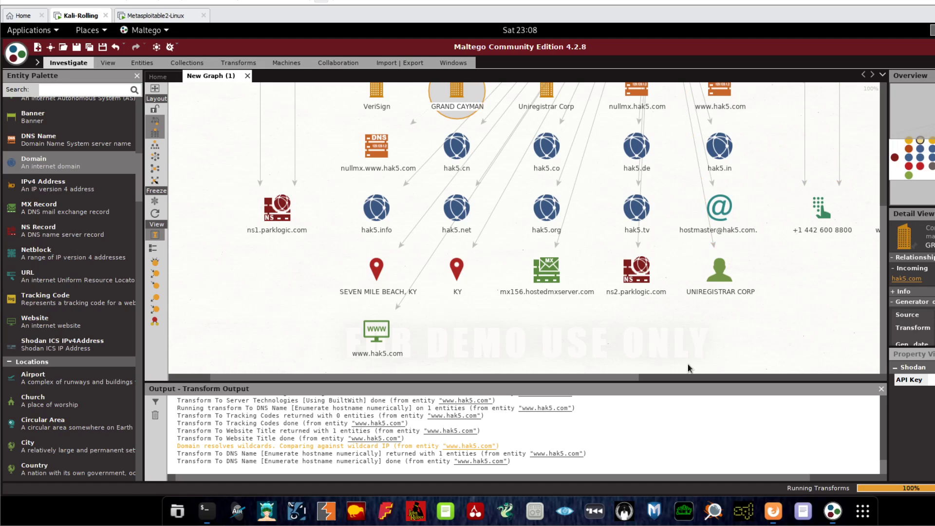
{"action": "left_click_drag", "start_coordinate": [618, 378], "coordinate": [641, 380]}
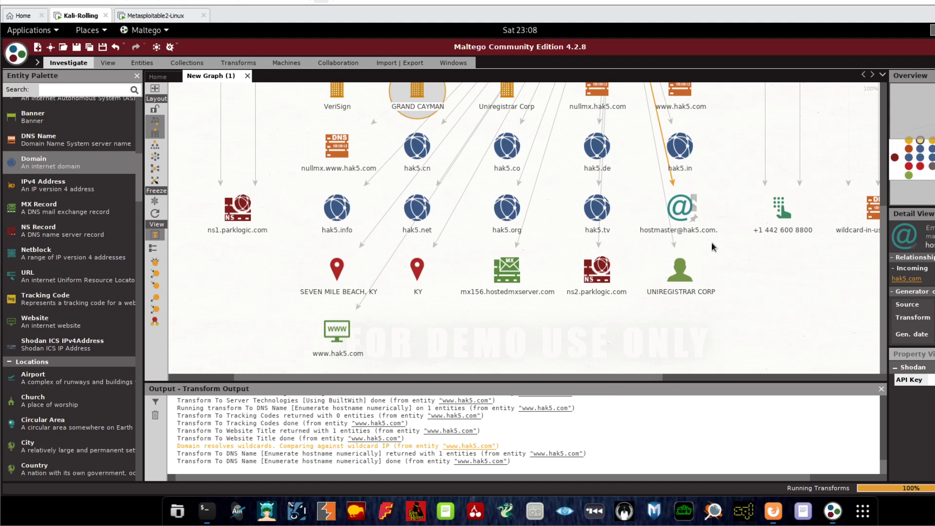
{"action": "left_click", "coordinate": [644, 218]}
{"action": "left_click", "coordinate": [337, 214]}
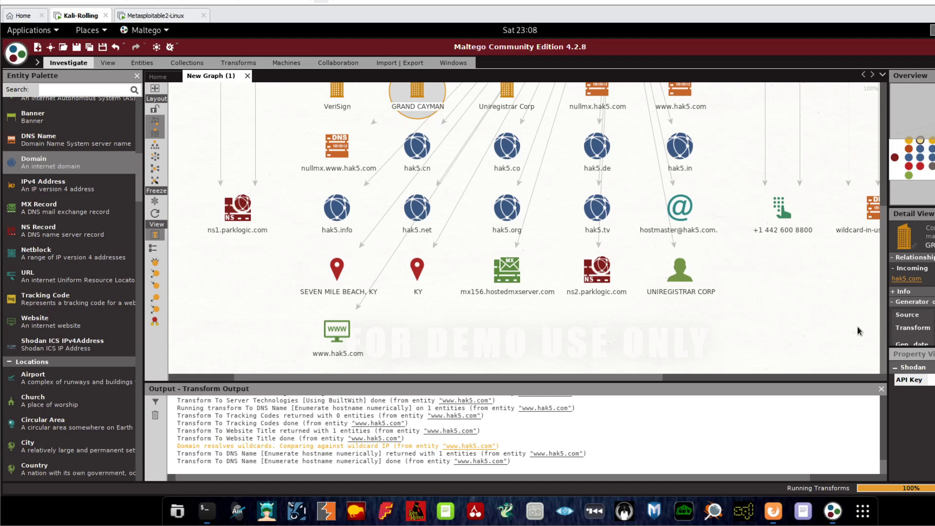
{"action": "right_click", "coordinate": [596, 145]}
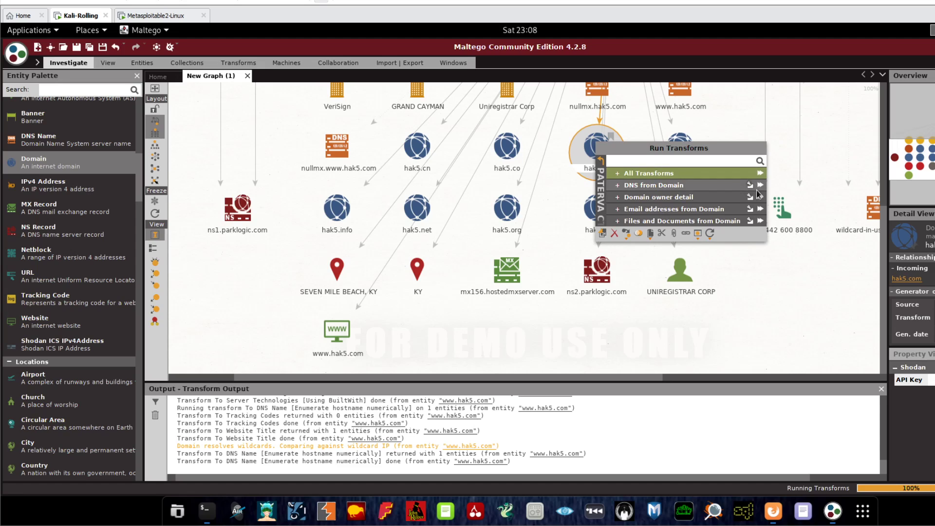